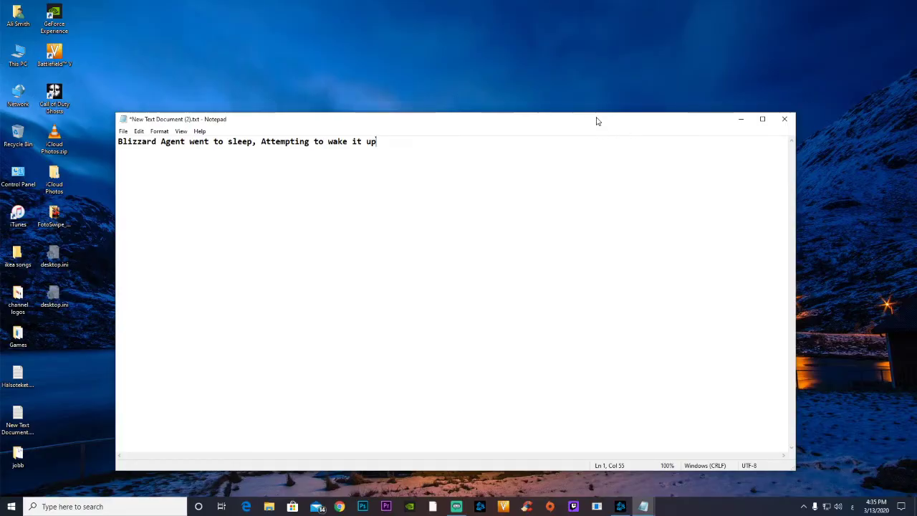
- Move the 'Blizzard Agent went to sleep' Notepad note aside and minimize it to show the desktop
left_click_drag(581, 128, 595, 99)
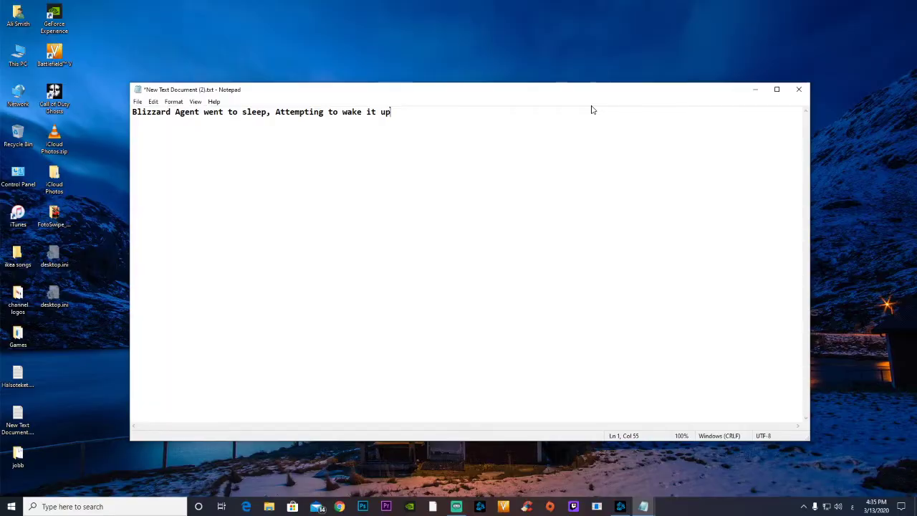
left_click(755, 89)
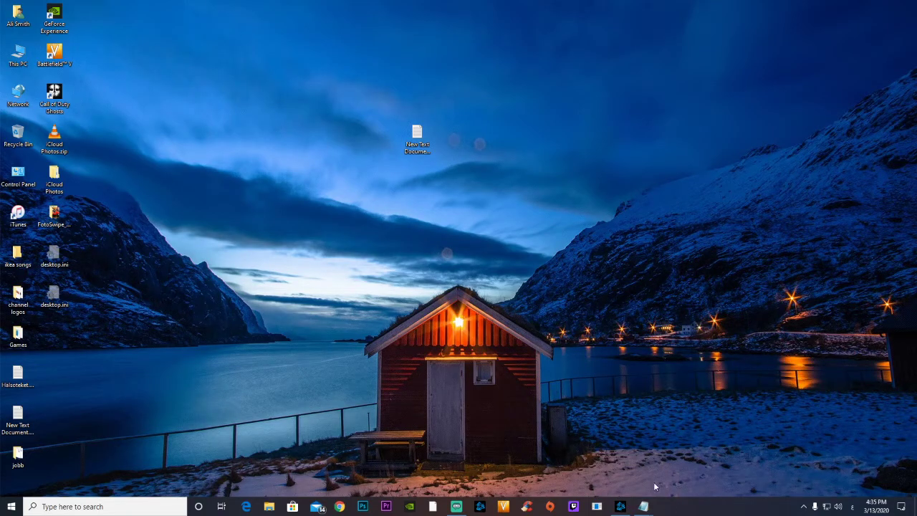
- Open Task Manager from the taskbar and close the Battle.net launcher
right_click(677, 509)
left_click(710, 459)
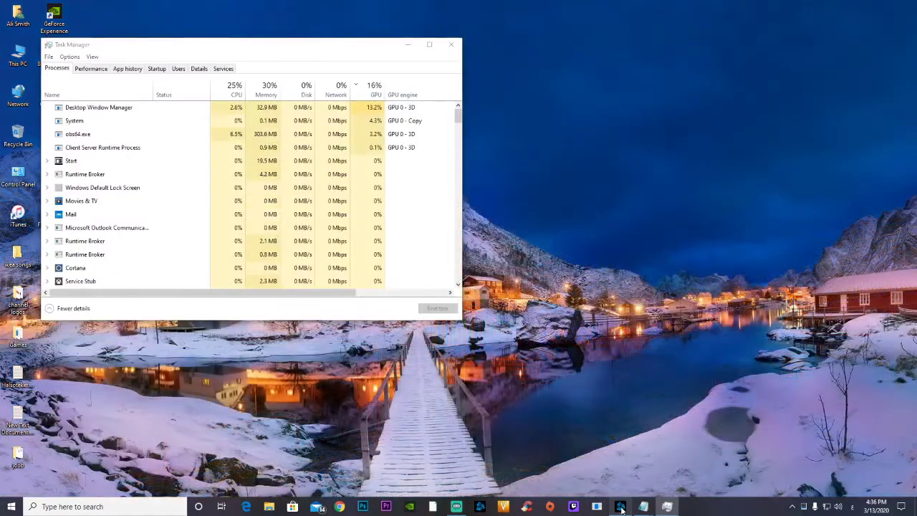
left_click(621, 507)
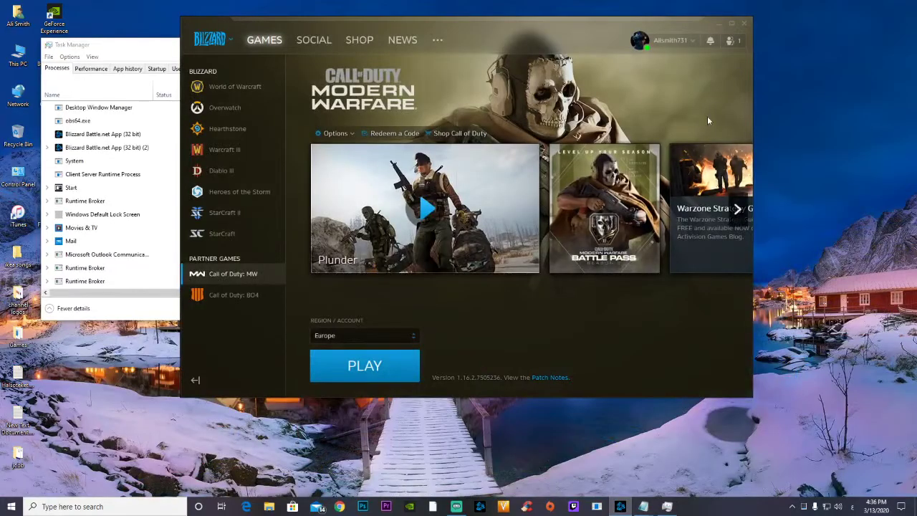
left_click(745, 25)
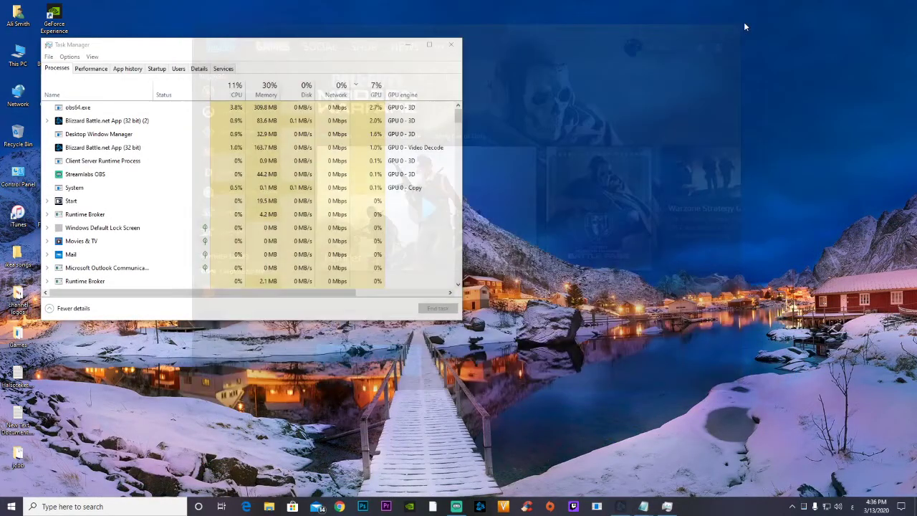
- End the Blizzard Battle.net App and Blizzard Update Agent (32 bit) processes in Task Manager
left_click(104, 134)
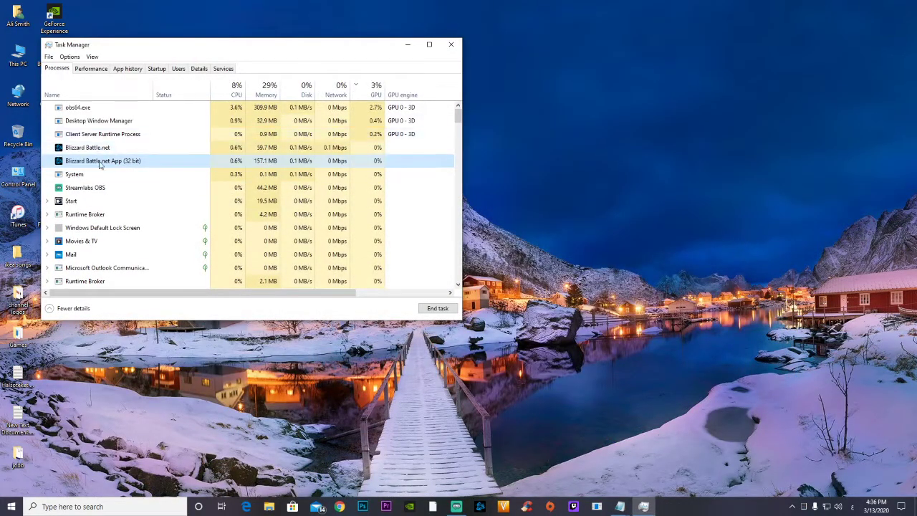
left_click(438, 309)
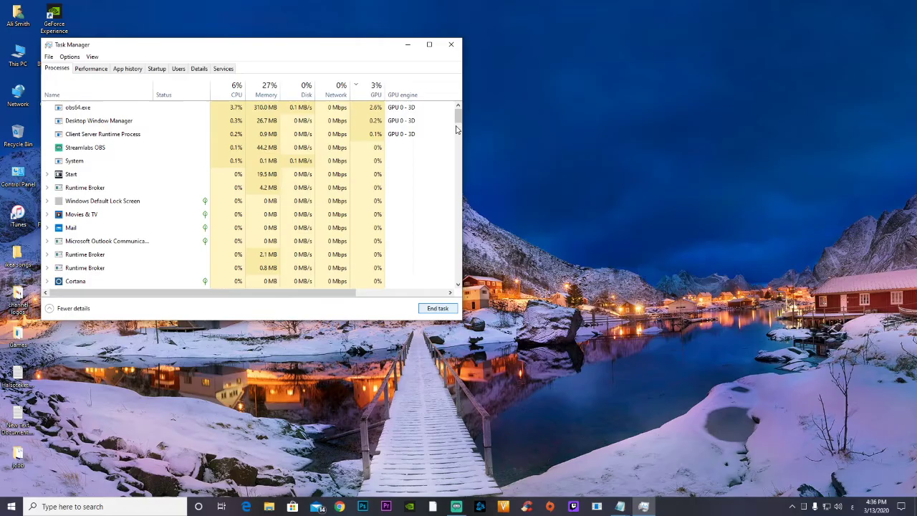
left_click_drag(458, 117, 458, 137)
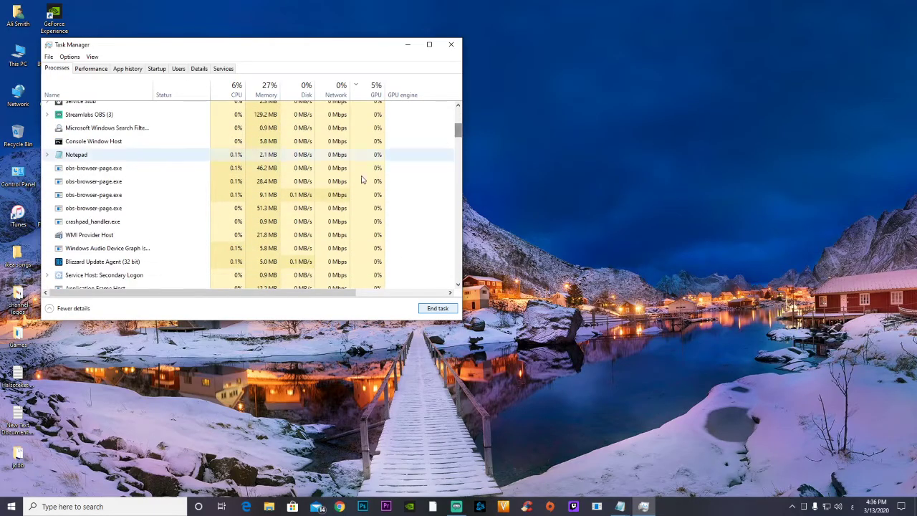
left_click(92, 262)
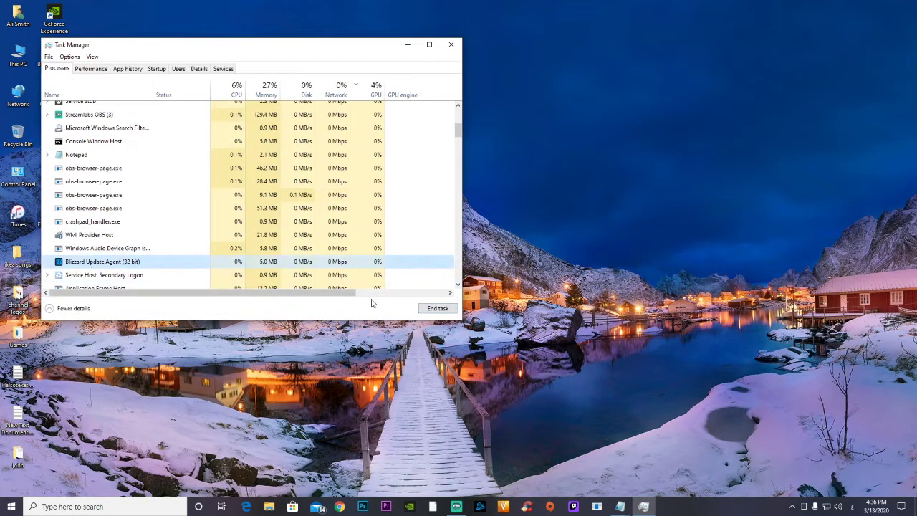
left_click(437, 309)
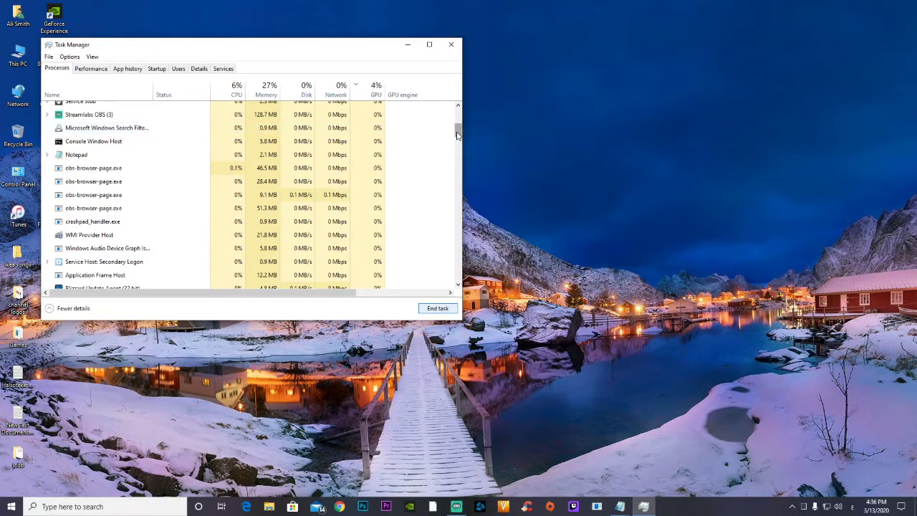
left_click_drag(458, 131, 459, 146)
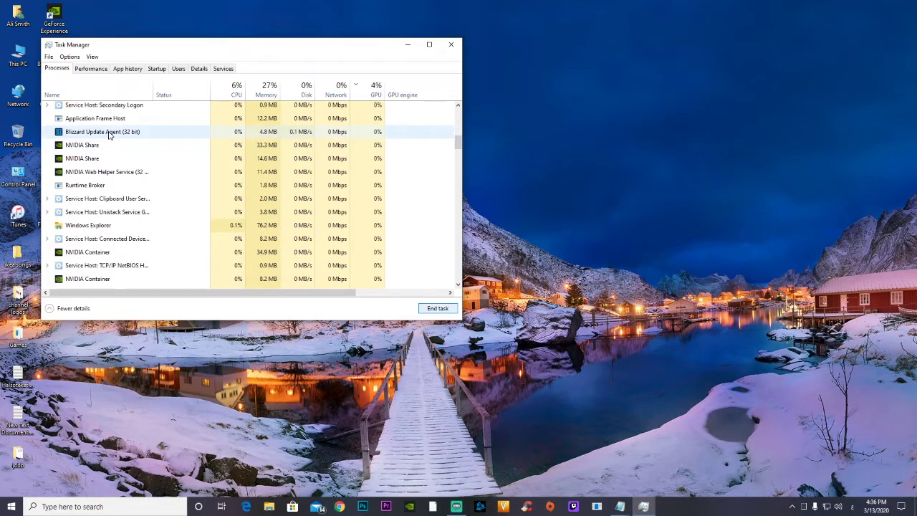
left_click(108, 134)
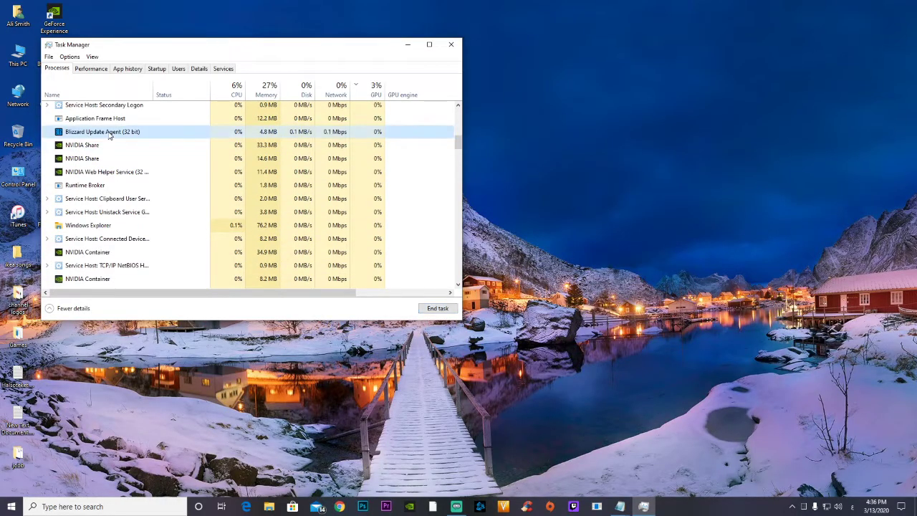
left_click(438, 308)
left_click_drag(459, 144, 459, 175)
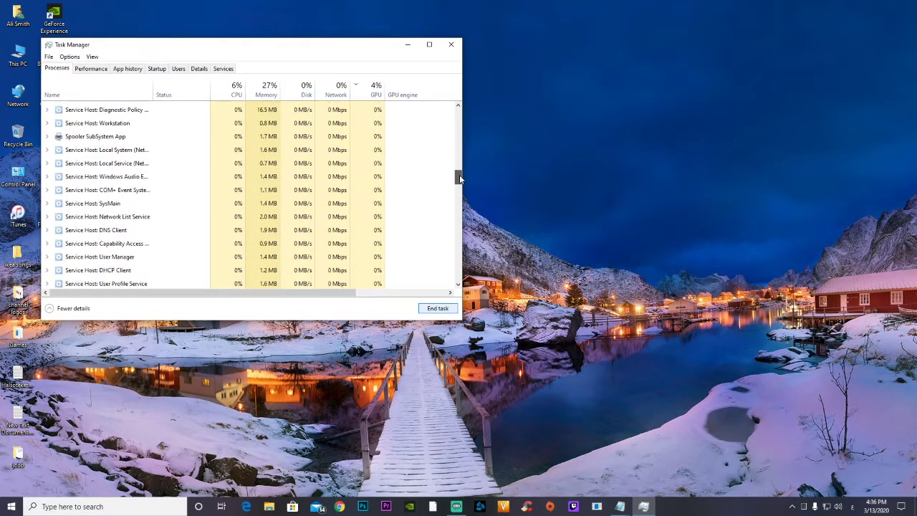
- Close Task Manager and open Local Disk (C:) from This PC on the desktop
left_click(451, 45)
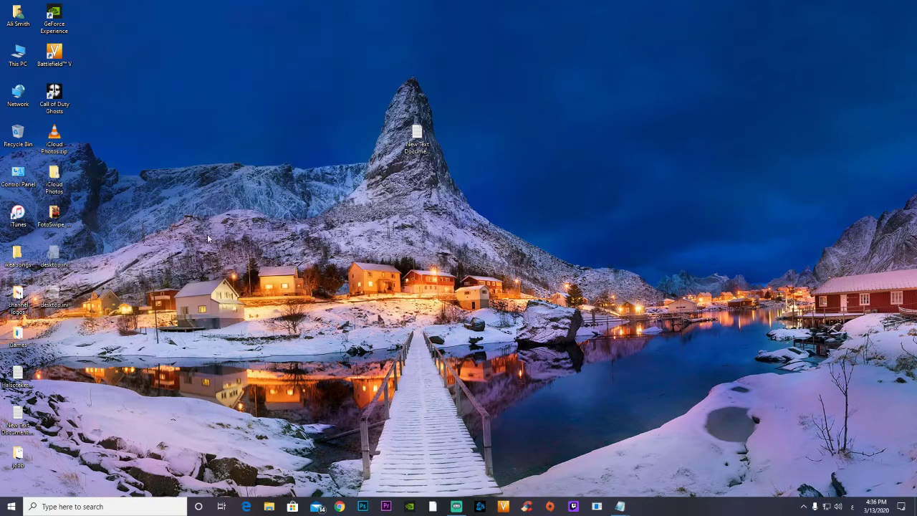
double_click(21, 62)
double_click(484, 280)
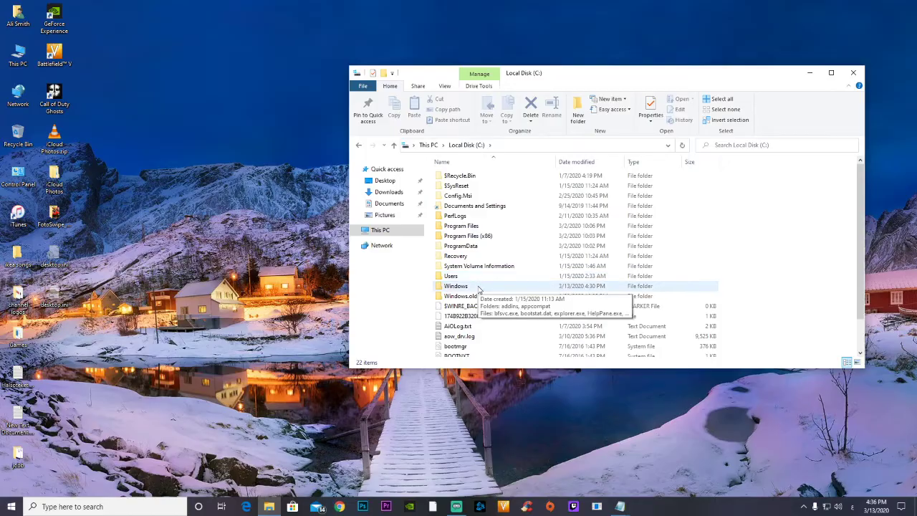
left_click(162, 245)
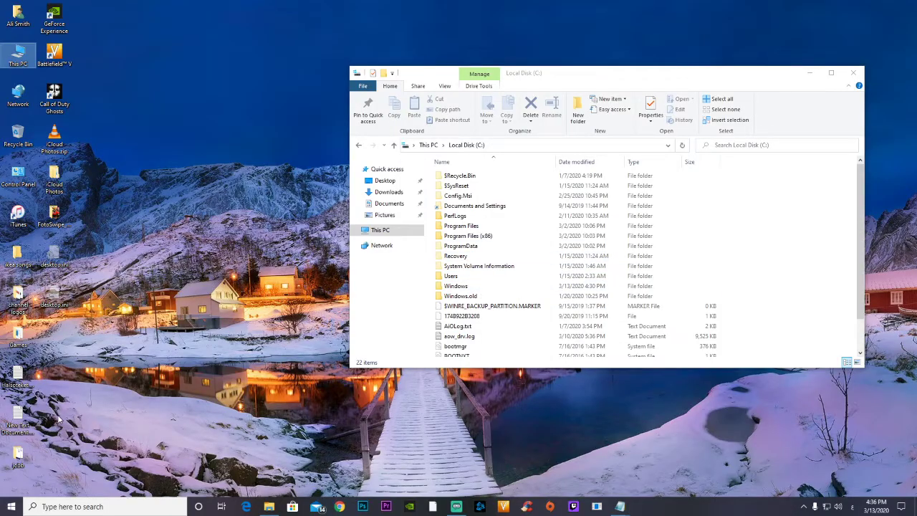
- Restore File Explorer view defaults, then unhide empty drives, file extensions and protected system files
double_click(18, 176)
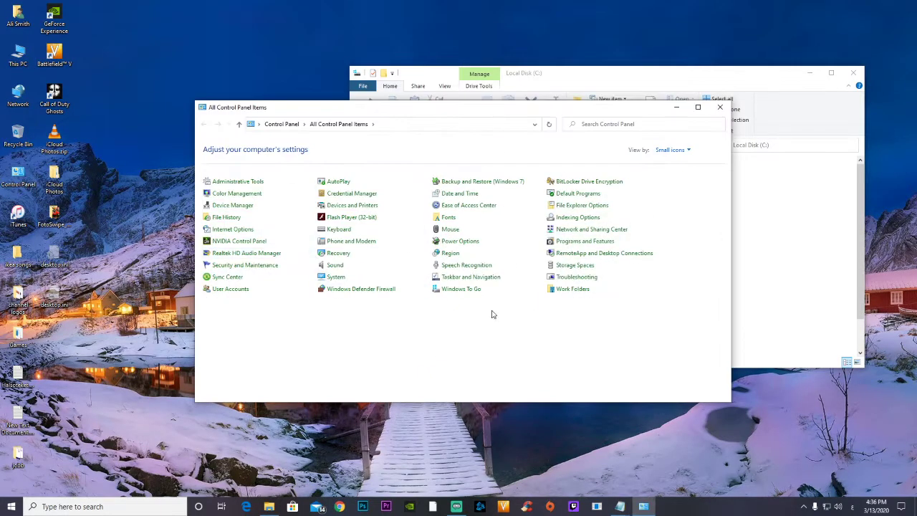
left_click(566, 207)
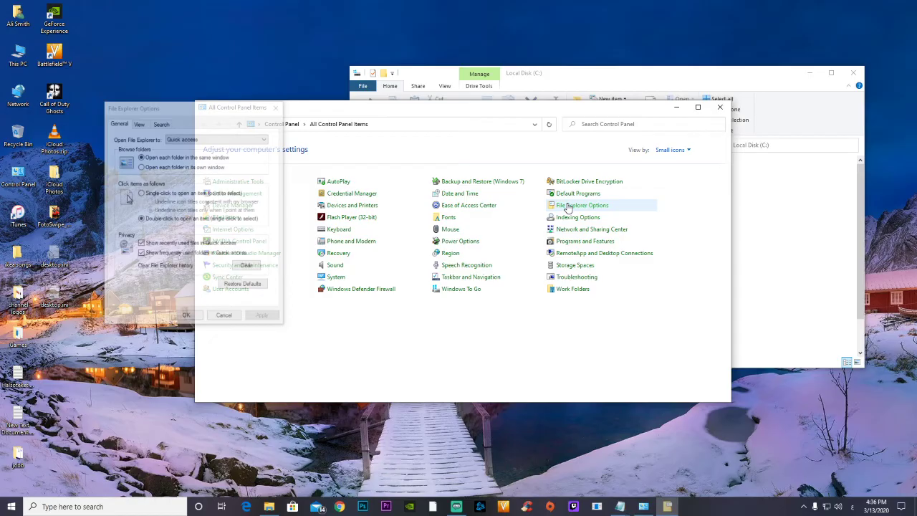
left_click(142, 125)
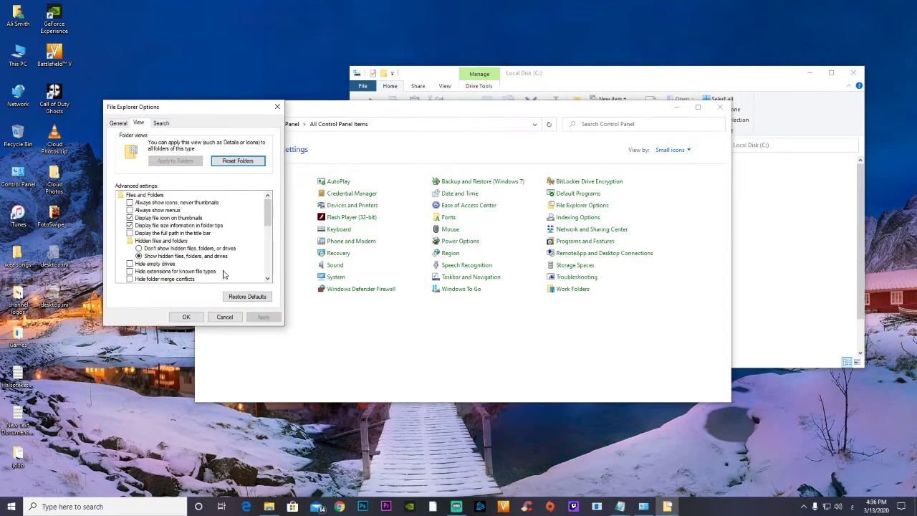
scroll(267, 278, "down", 1)
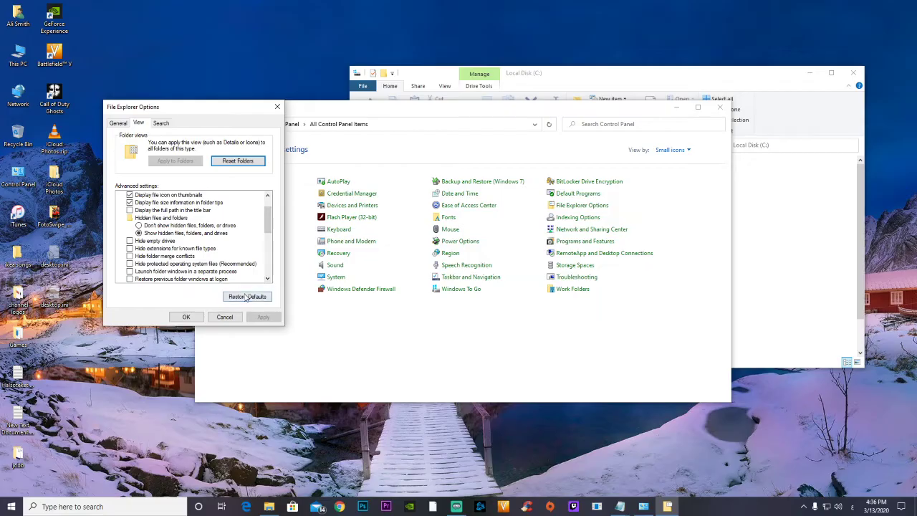
left_click(246, 297)
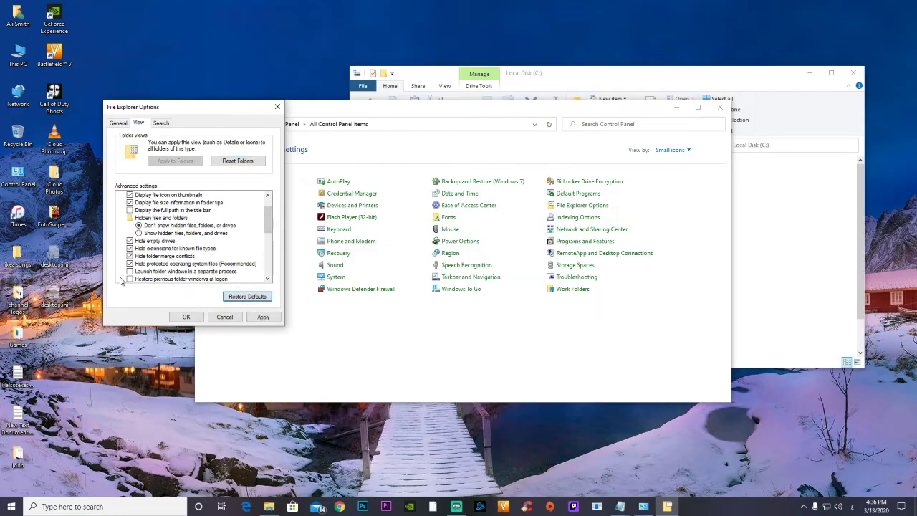
left_click(130, 242)
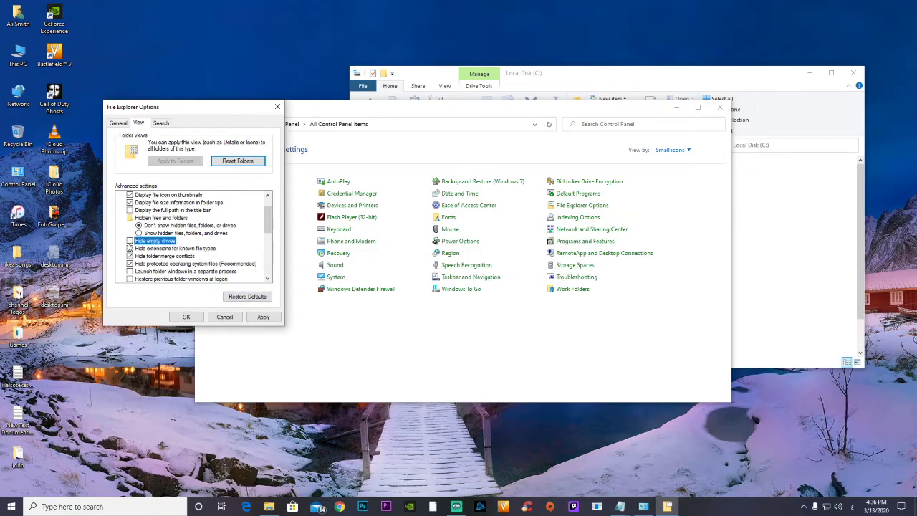
left_click(130, 248)
left_click(130, 264)
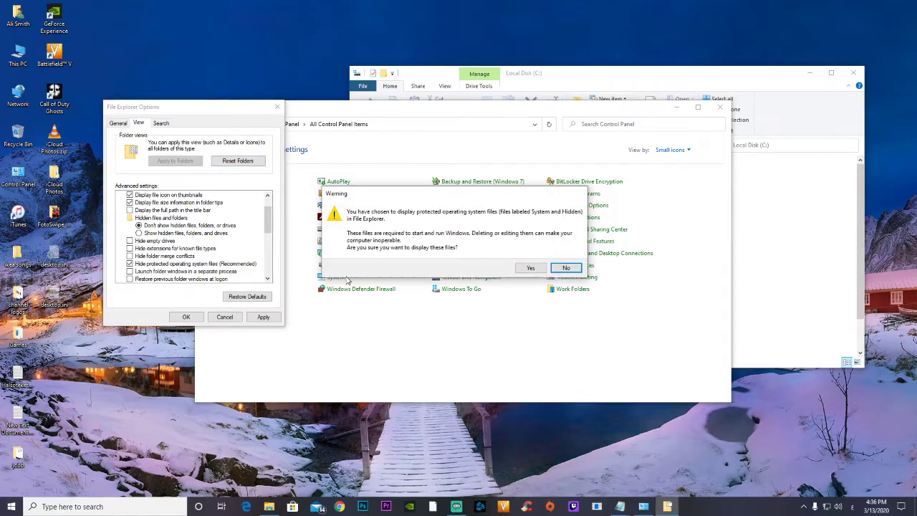
left_click(531, 268)
left_click(263, 317)
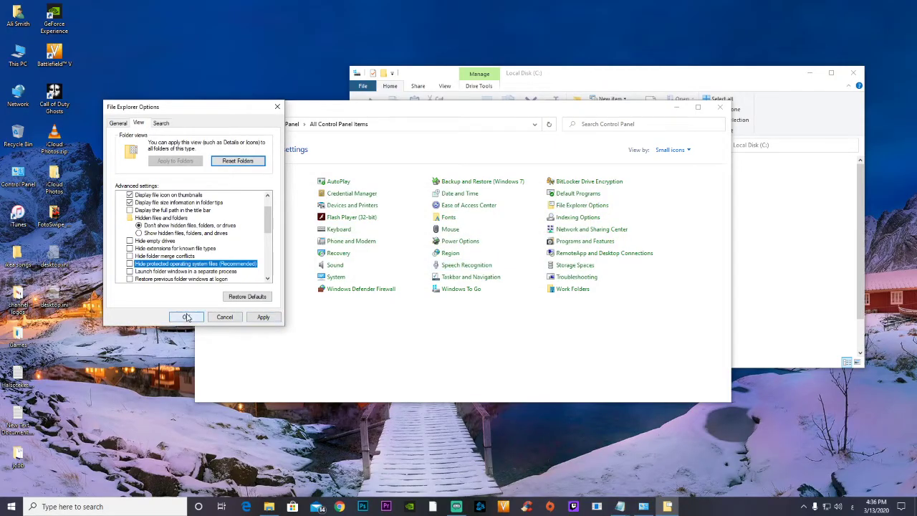
left_click(187, 317)
- Close Control Panel and reopen Local Disk (C:) from This PC
left_click(721, 107)
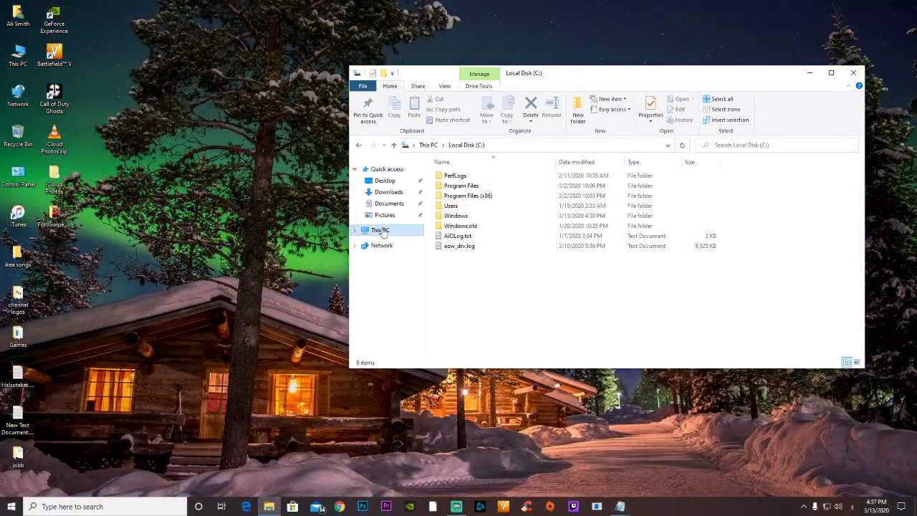
left_click(380, 229)
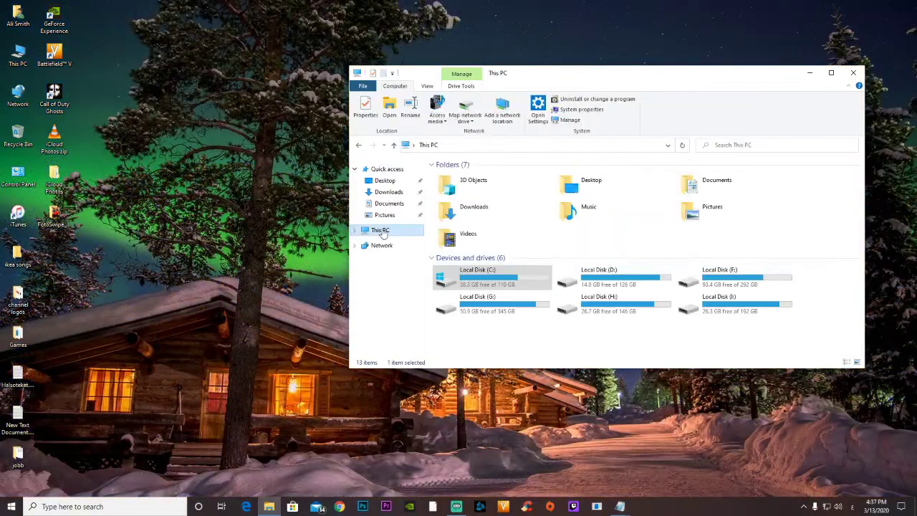
double_click(472, 273)
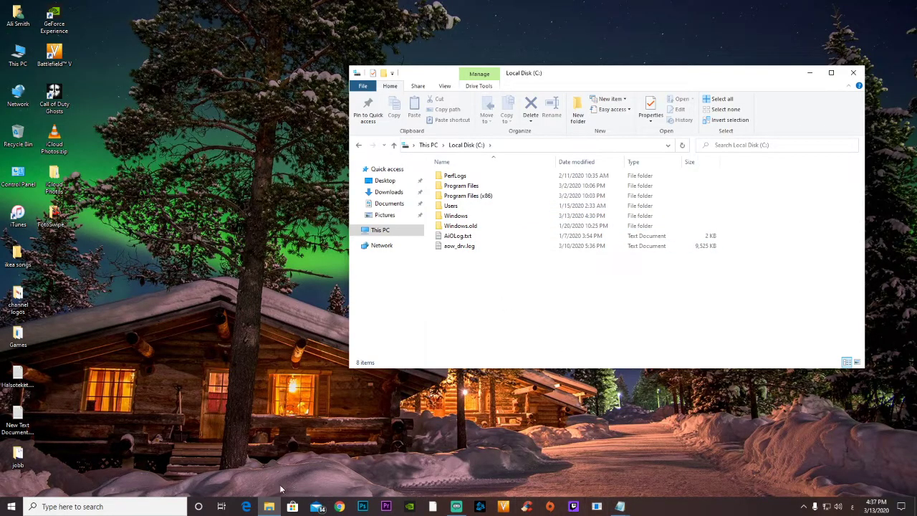
- Enable 'Show hidden files, folders, and drives' in Control Panel's File Explorer Options
double_click(18, 176)
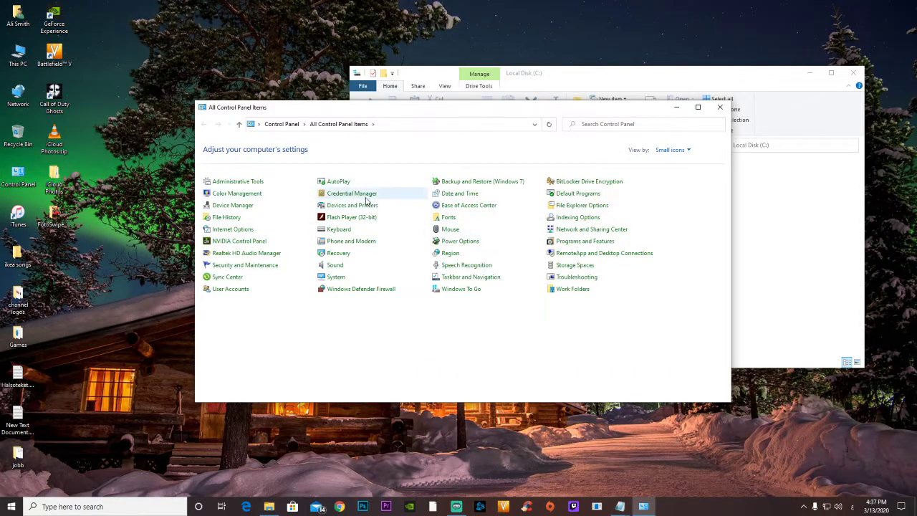
left_click(577, 205)
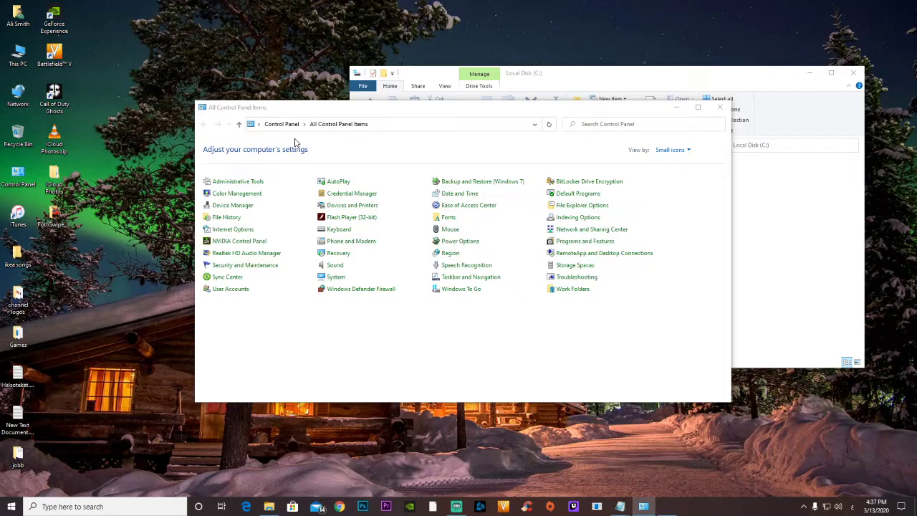
left_click(64, 49)
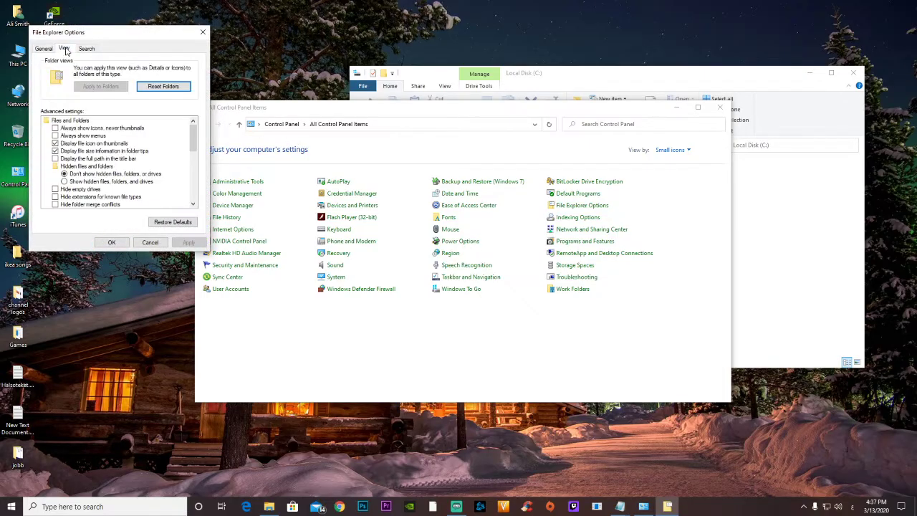
left_click(89, 182)
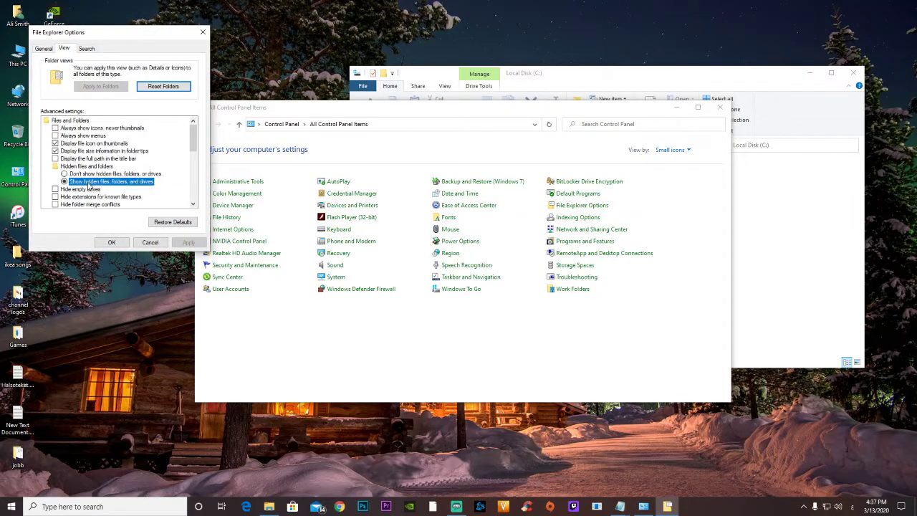
left_click(193, 204)
left_click(189, 242)
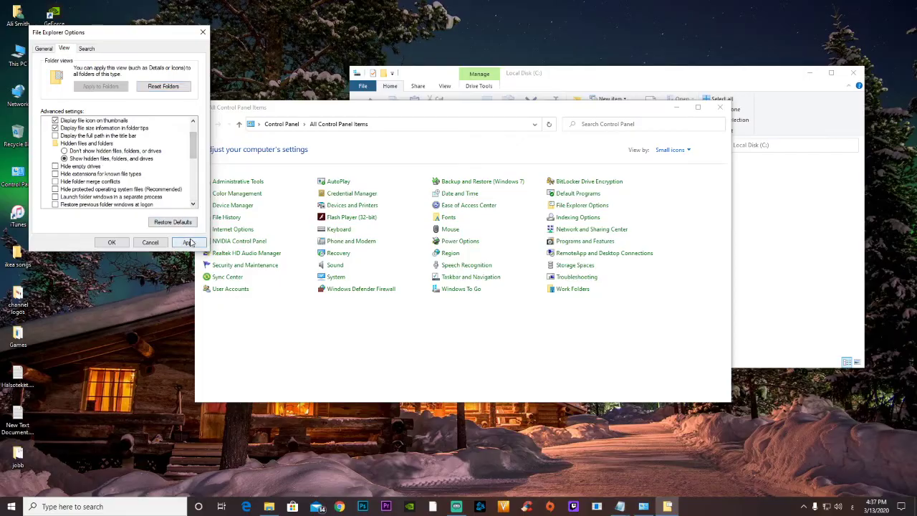
left_click(121, 246)
- Open the ProgramData\Blizzard Entertainment\Battle.net\Cache folder
left_click(809, 269)
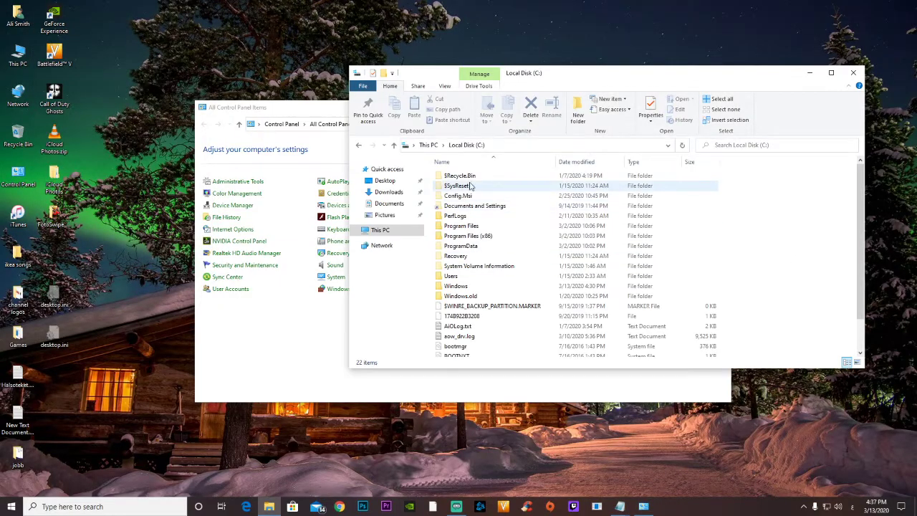
double_click(461, 245)
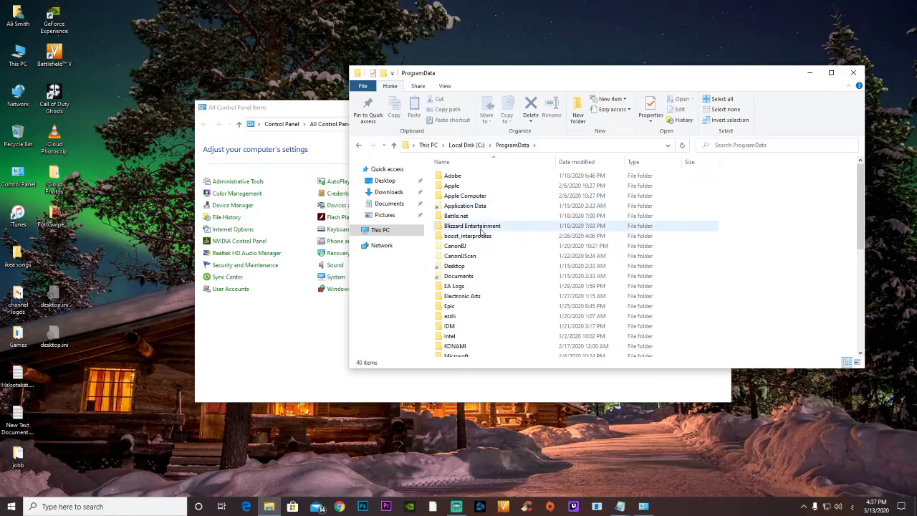
double_click(479, 231)
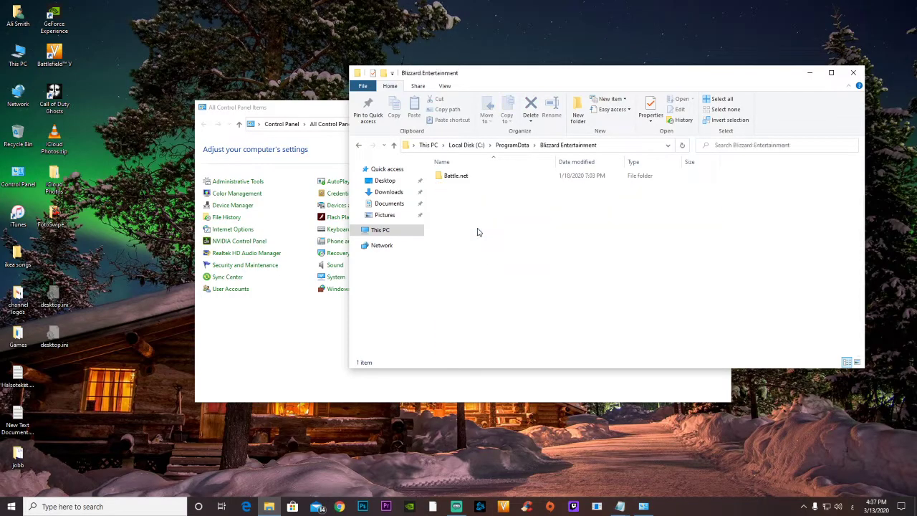
double_click(457, 178)
left_click(451, 182)
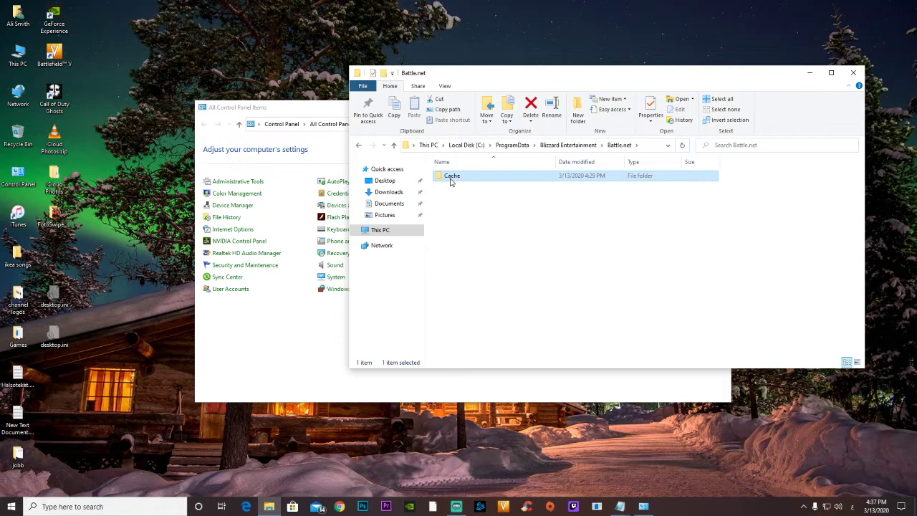
double_click(450, 179)
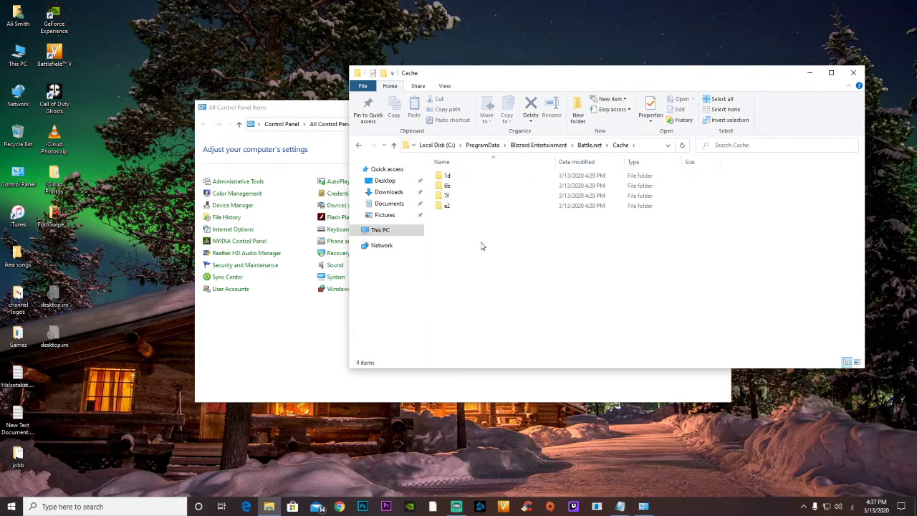
- Delete all four Cache subfolders and go back to ProgramData
key("ctrl+a")
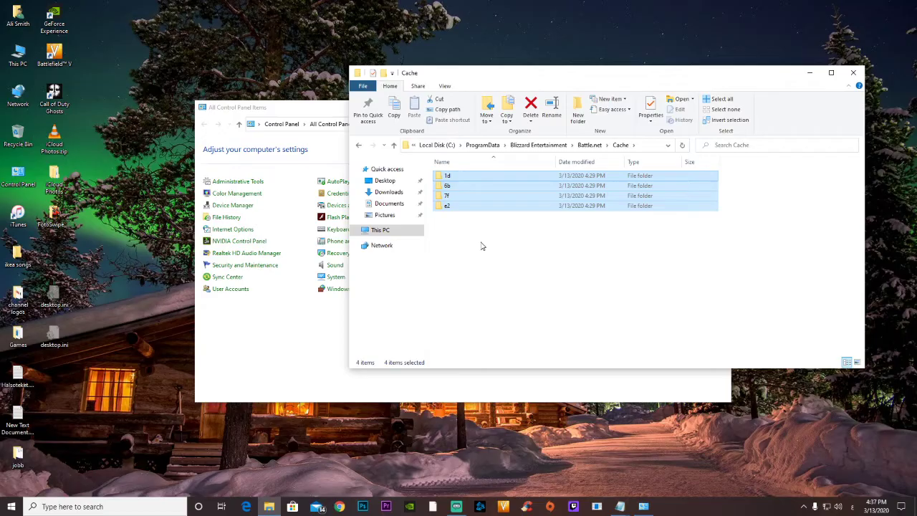
key("Delete")
key("Return")
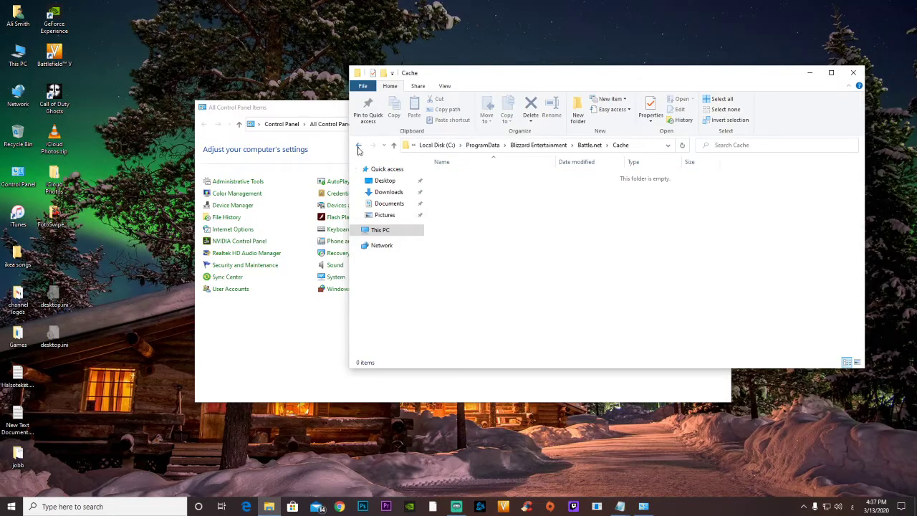
left_click(359, 147)
- Open the ProgramData\Battle.net\Agent\data\cache folder
left_click(359, 146)
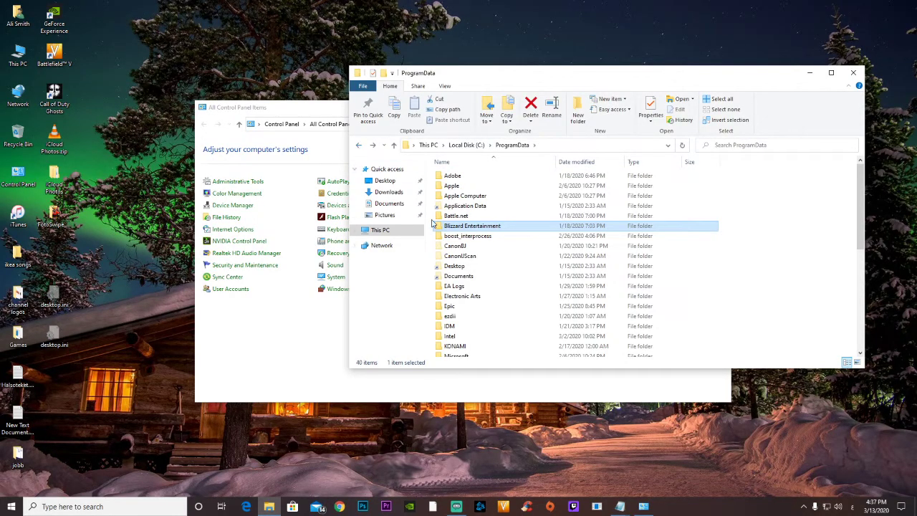
left_click(456, 217)
double_click(456, 217)
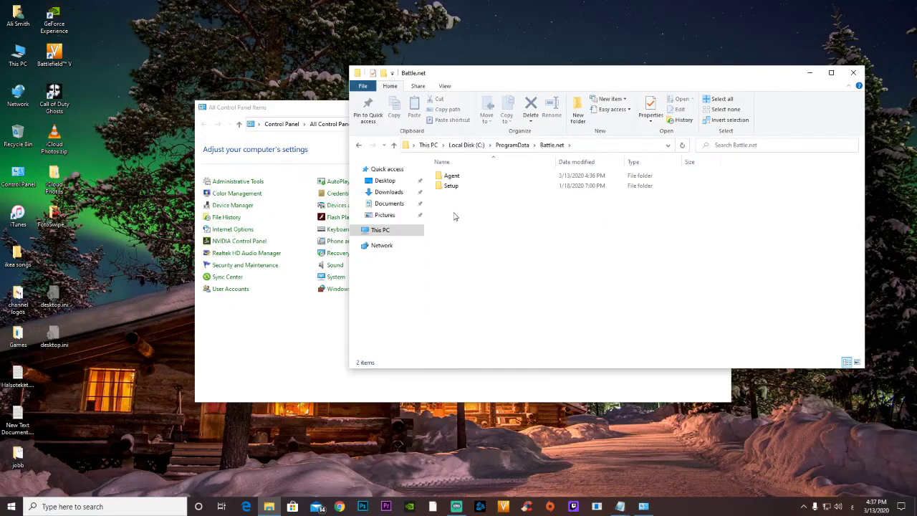
double_click(460, 178)
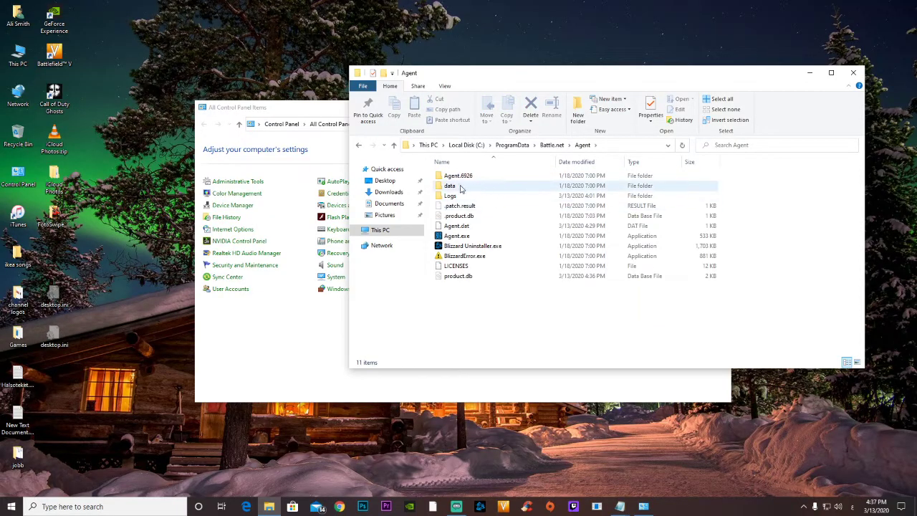
double_click(451, 186)
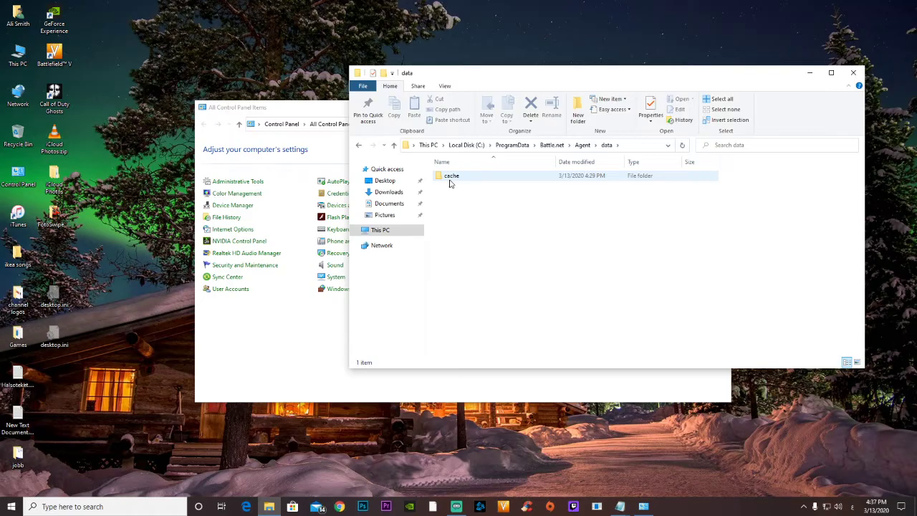
double_click(450, 179)
- Permanently delete both cache subfolders with Shift+Delete and return to Battle.net
key("ctrl+a")
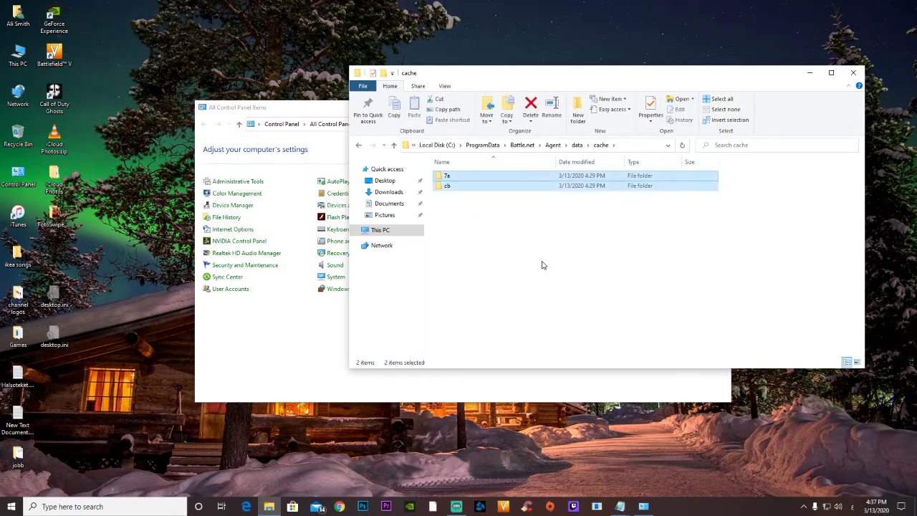
key("shift+Delete")
left_click(543, 264)
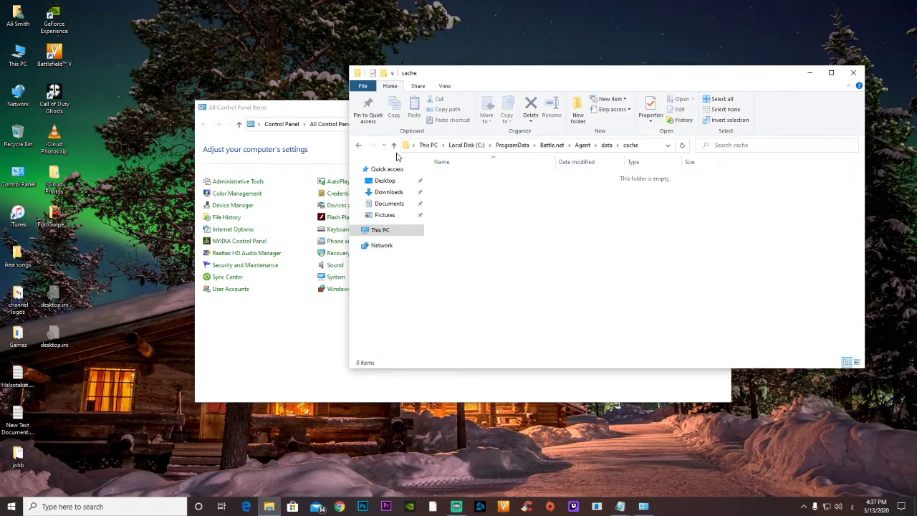
left_click(361, 146)
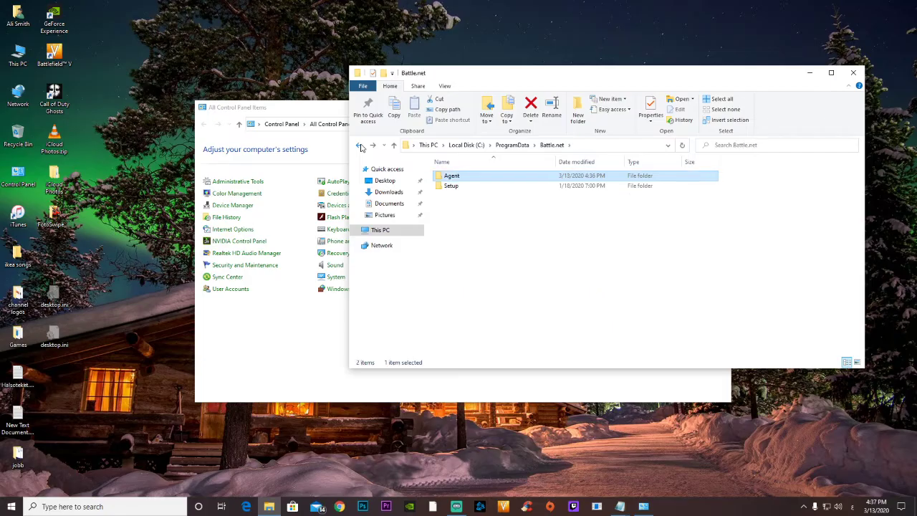
- Close File Explorer and Control Panel, then relaunch Battle.net to the Call of Duty: Modern Warfare page
left_click(360, 146)
left_click(360, 145)
left_click(854, 72)
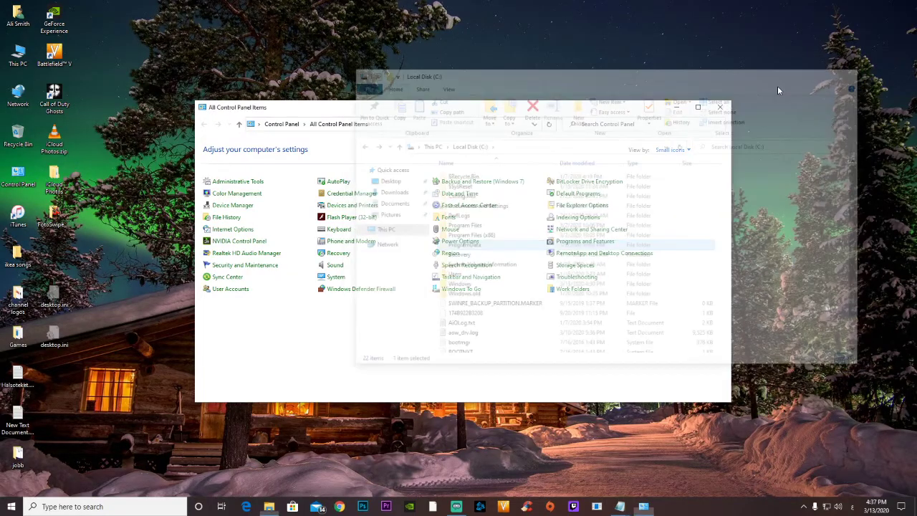
left_click(720, 107)
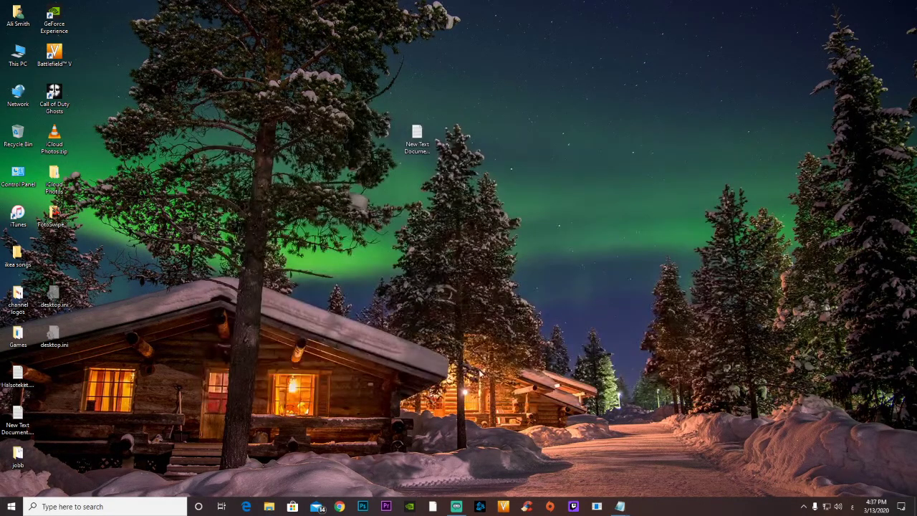
left_click(487, 508)
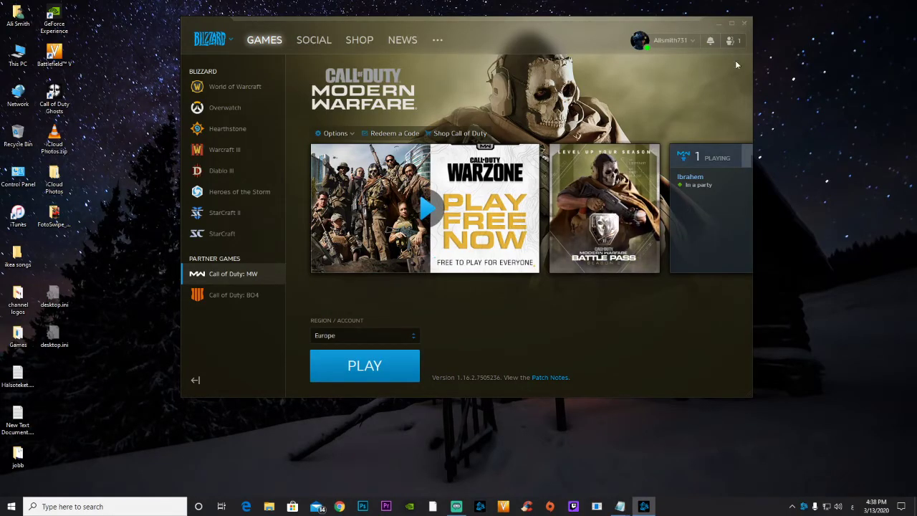
left_click(815, 372)
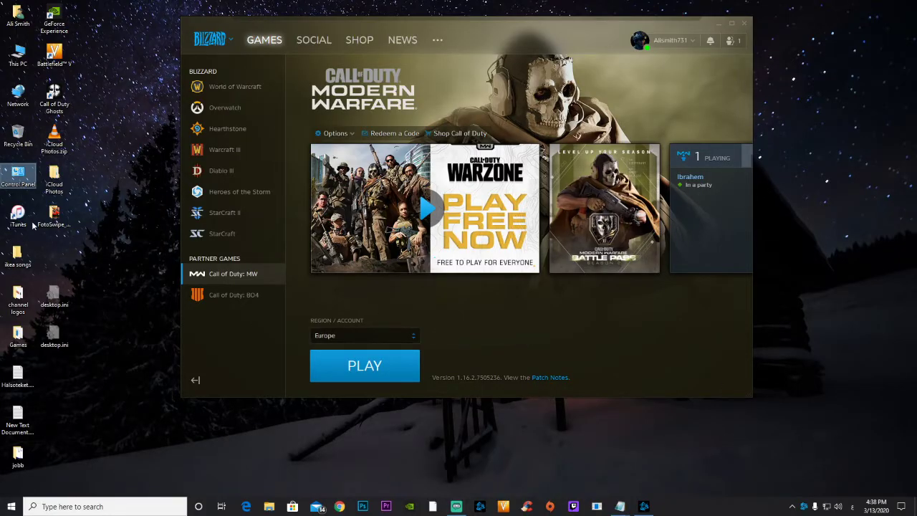
- Reopen Control Panel's File Explorer Options and set the View tab to show hidden files, folders and drives
double_click(19, 176)
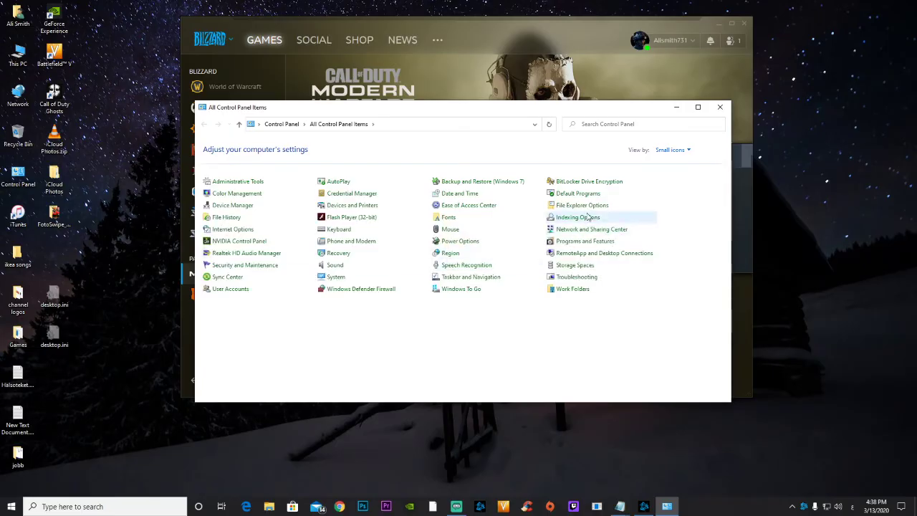
left_click(588, 205)
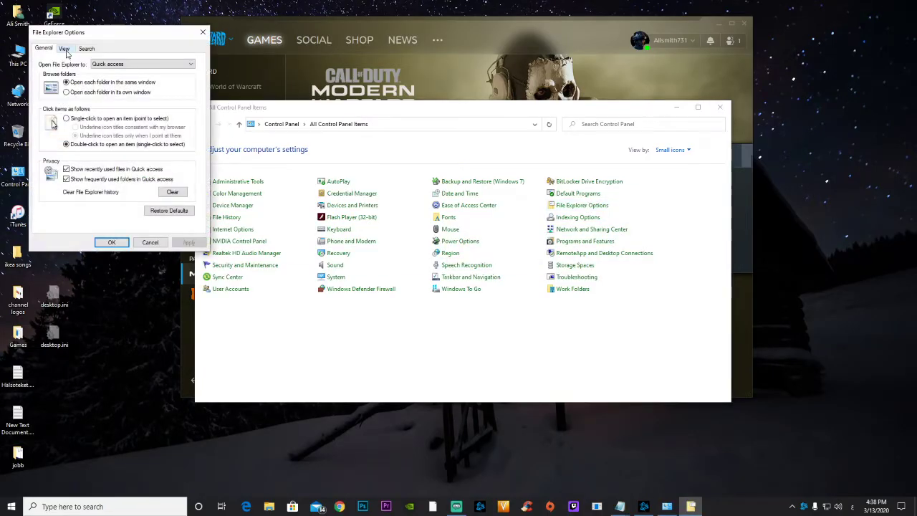
left_click(64, 49)
scroll(129, 180, "down", 1)
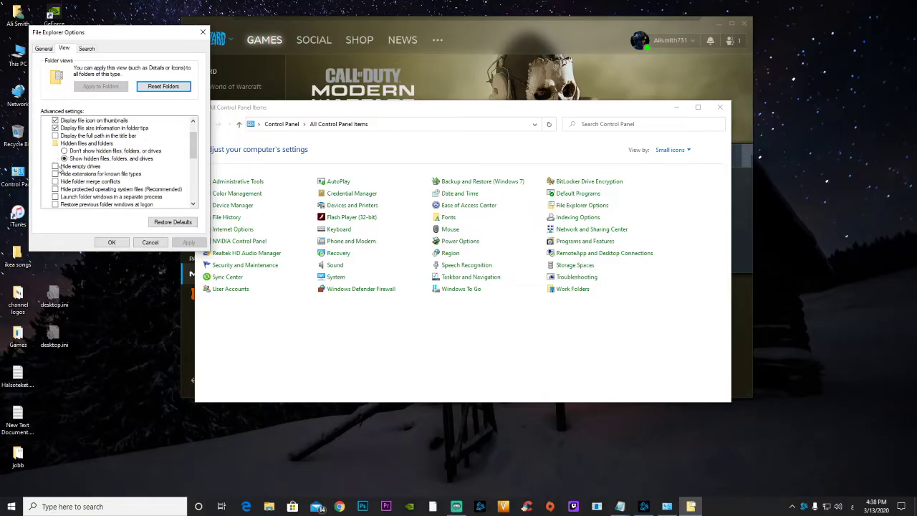
left_click(107, 242)
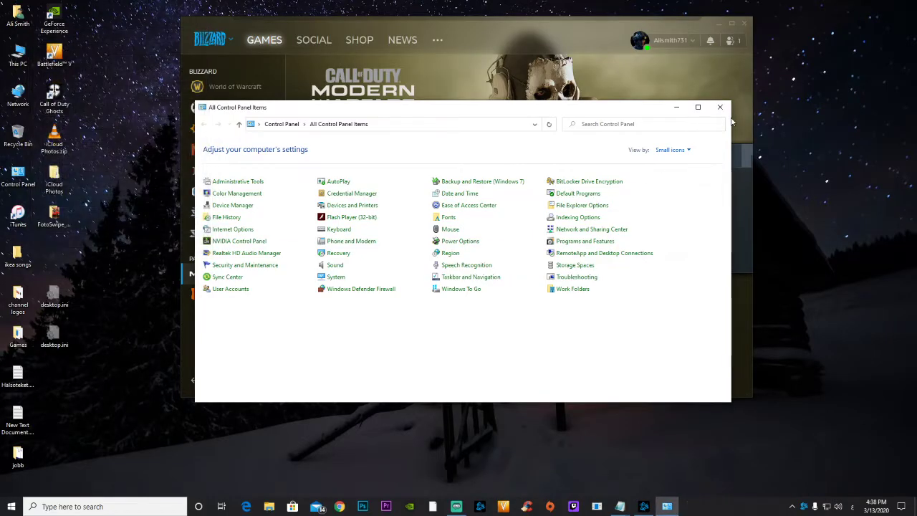
double_click(18, 54)
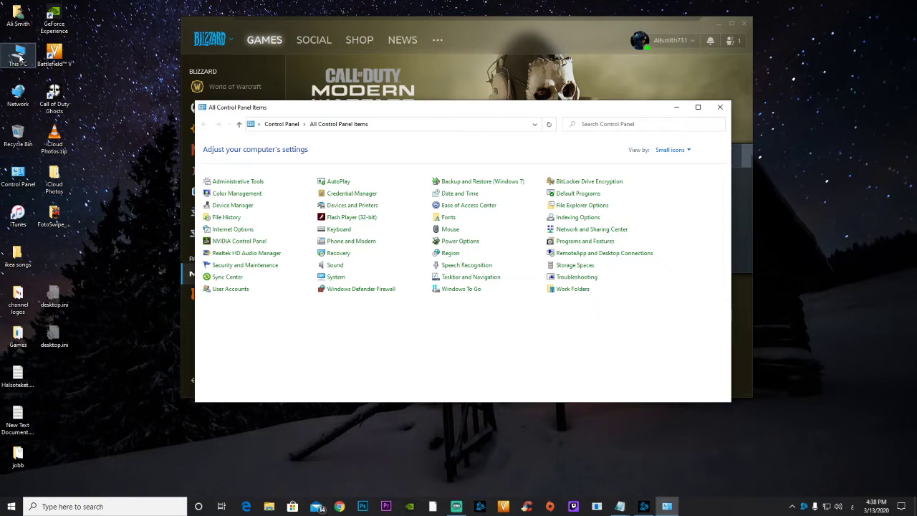
double_click(466, 286)
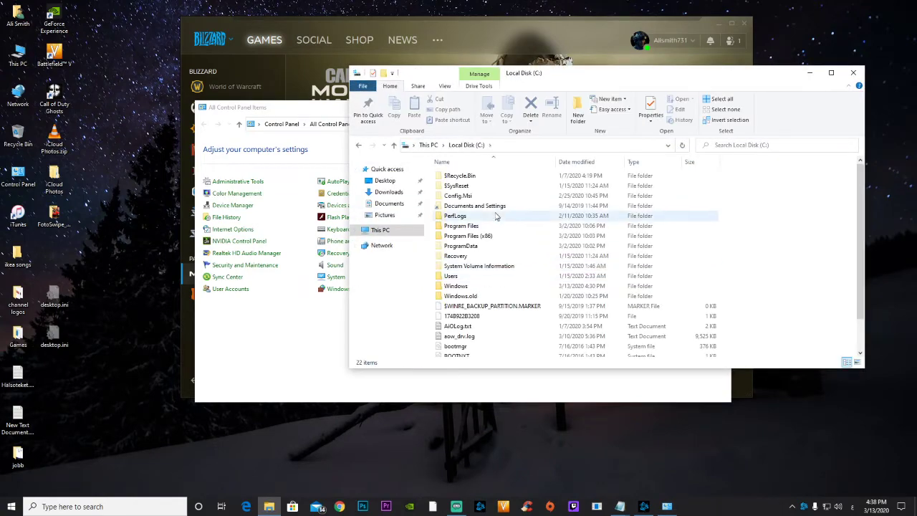
double_click(462, 247)
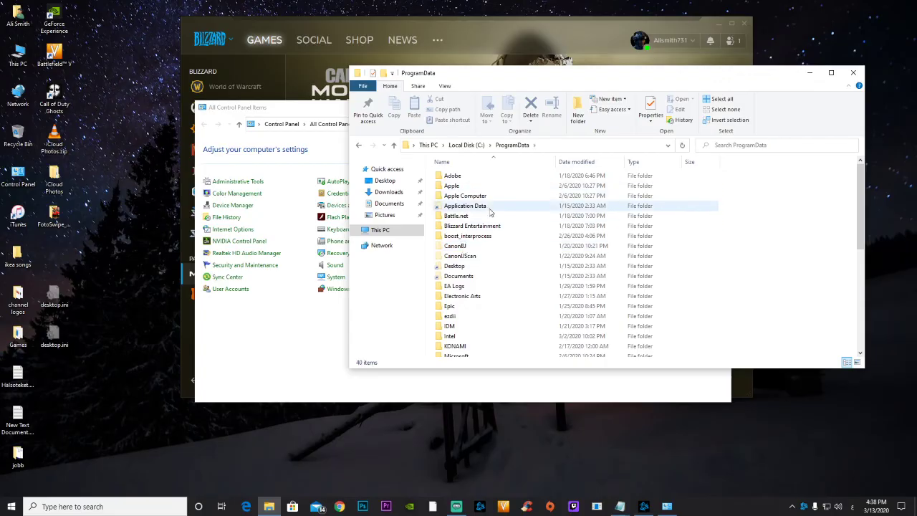
left_click(467, 217)
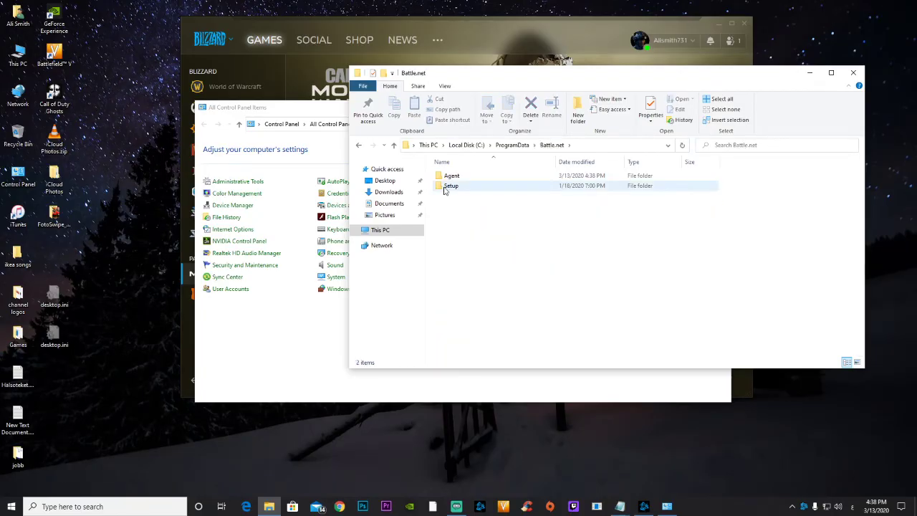
double_click(453, 177)
double_click(459, 186)
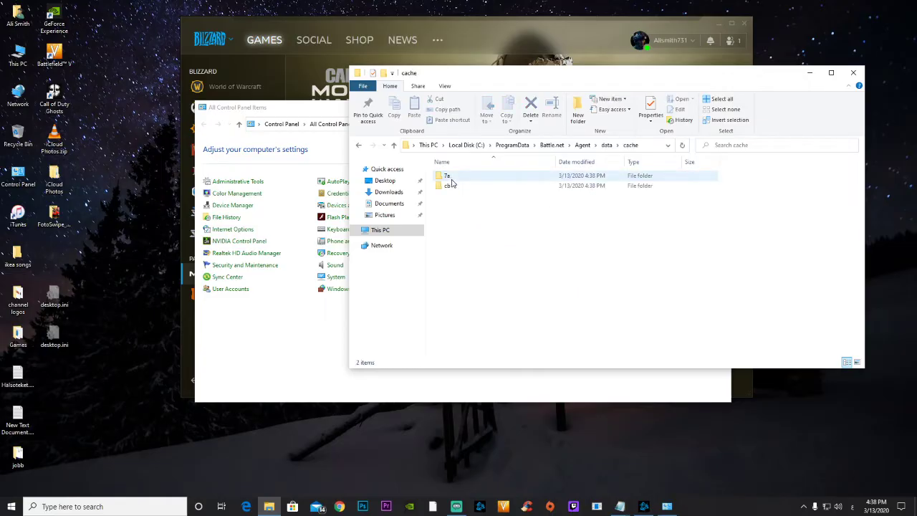
left_click(360, 146)
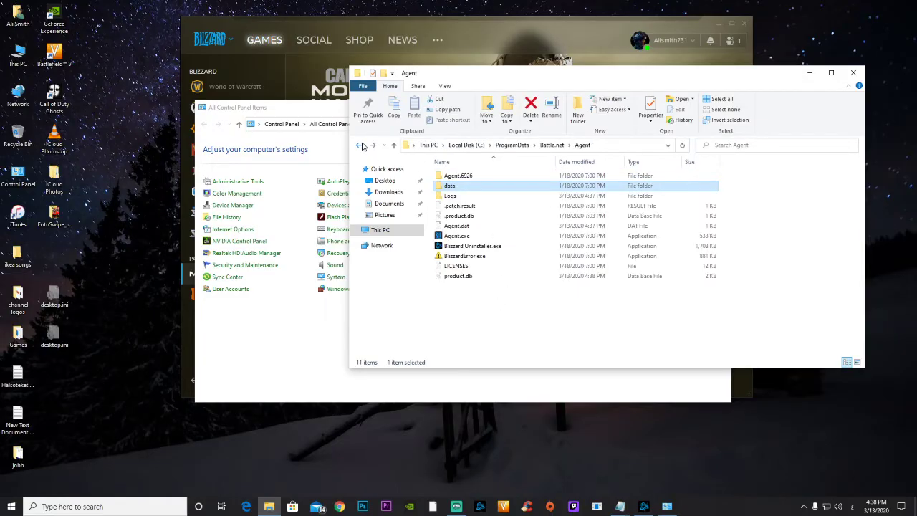
left_click(360, 146)
left_click(360, 146)
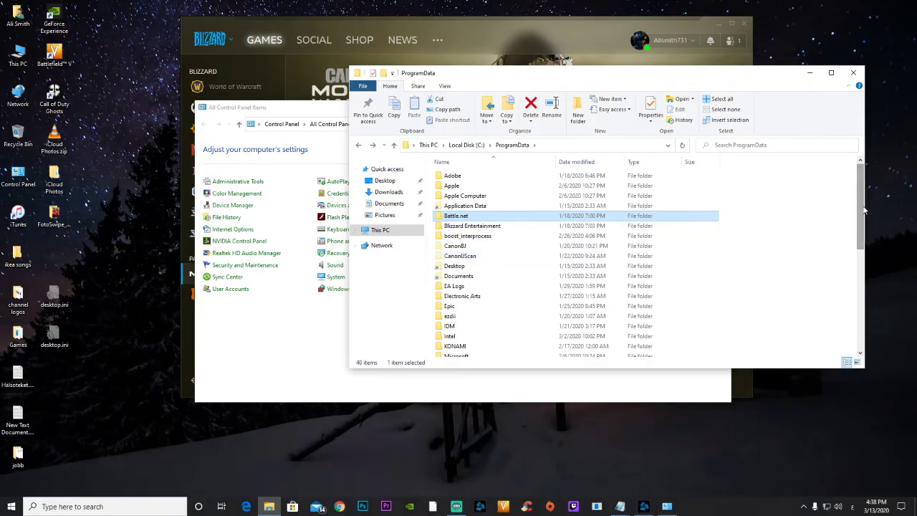
left_click(852, 73)
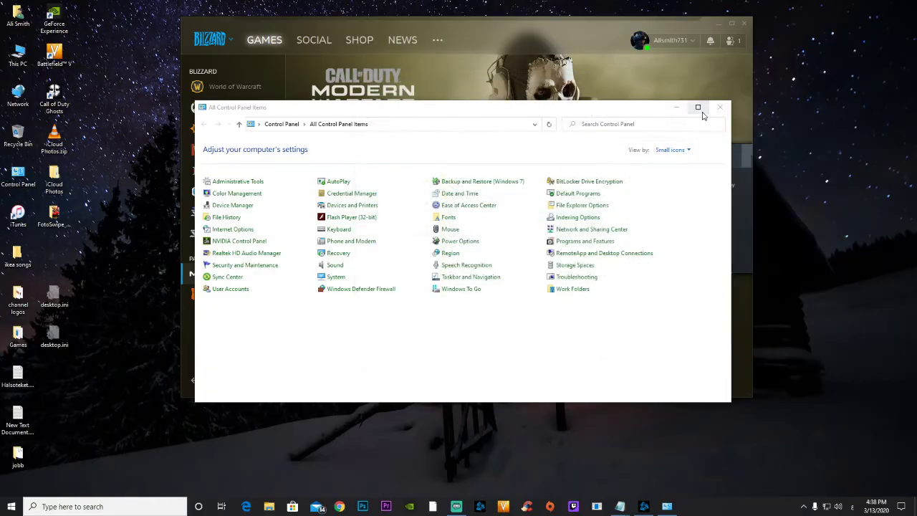
left_click_drag(645, 108, 579, 231)
left_click(603, 224)
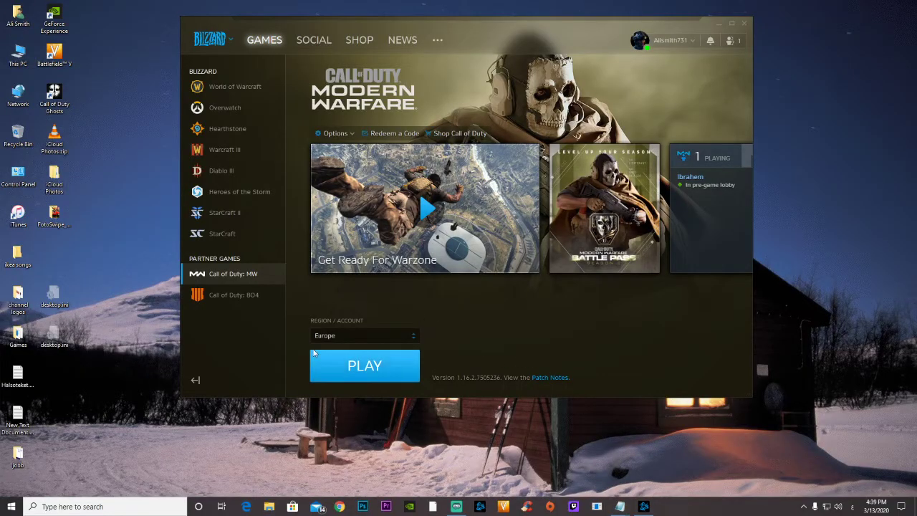
double_click(18, 179)
- Keep 'Show hidden files, folders, and drives' enabled in File Explorer Options, then close Control Panel
left_click(465, 297)
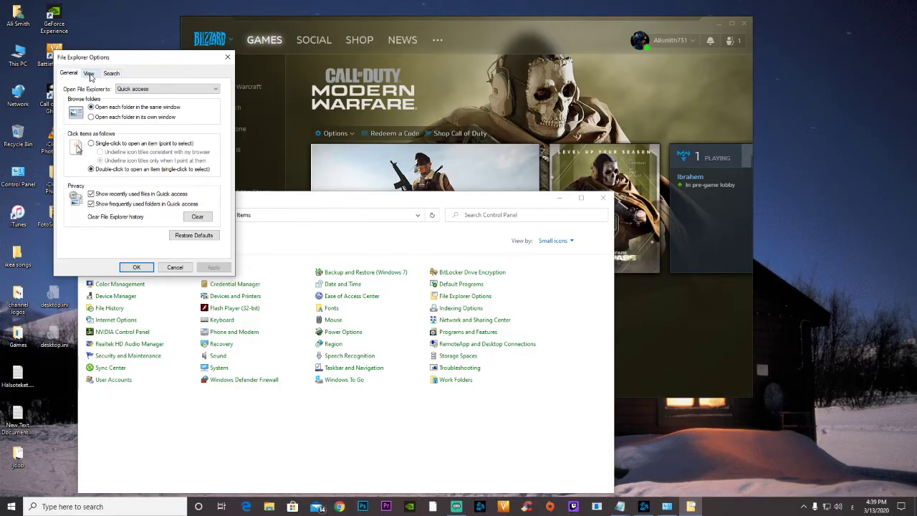
left_click(89, 74)
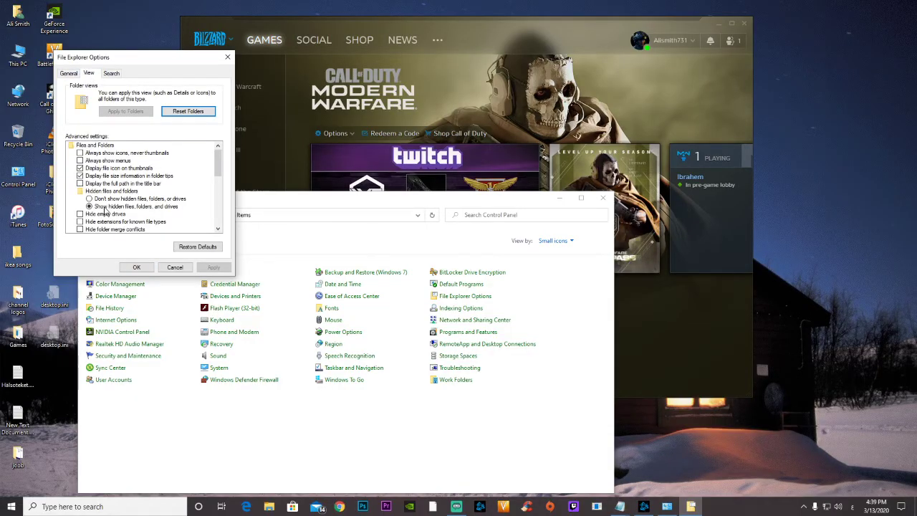
left_click_drag(218, 168, 219, 186)
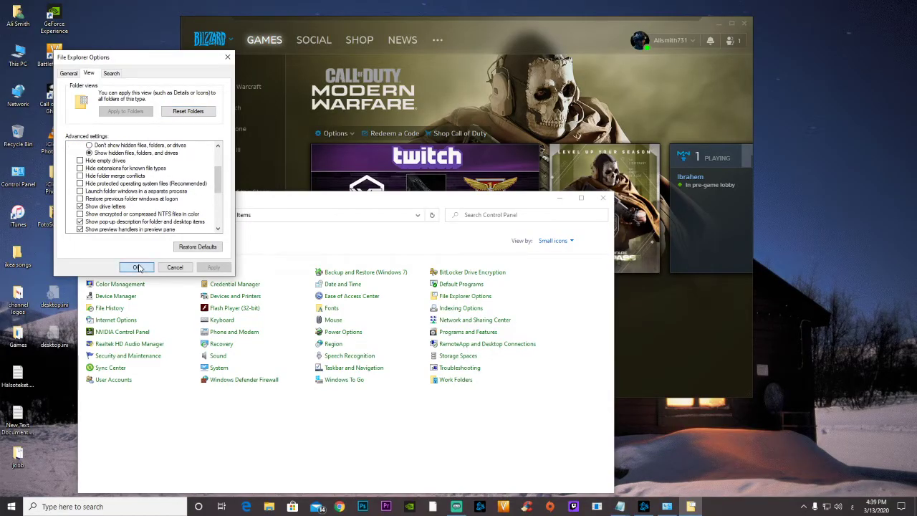
left_click(138, 267)
left_click(600, 204)
- Browse from This PC to C:\ProgramData\Battle.net\Agent
double_click(18, 54)
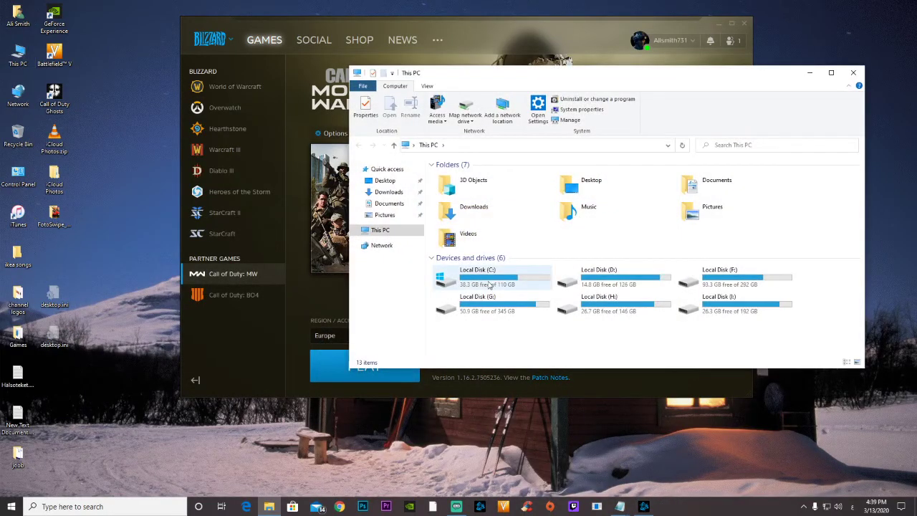
double_click(500, 289)
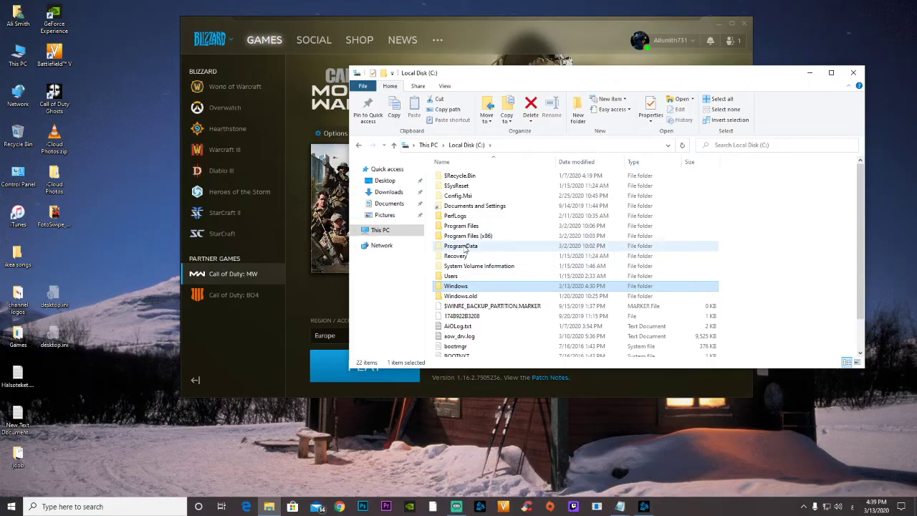
double_click(463, 247)
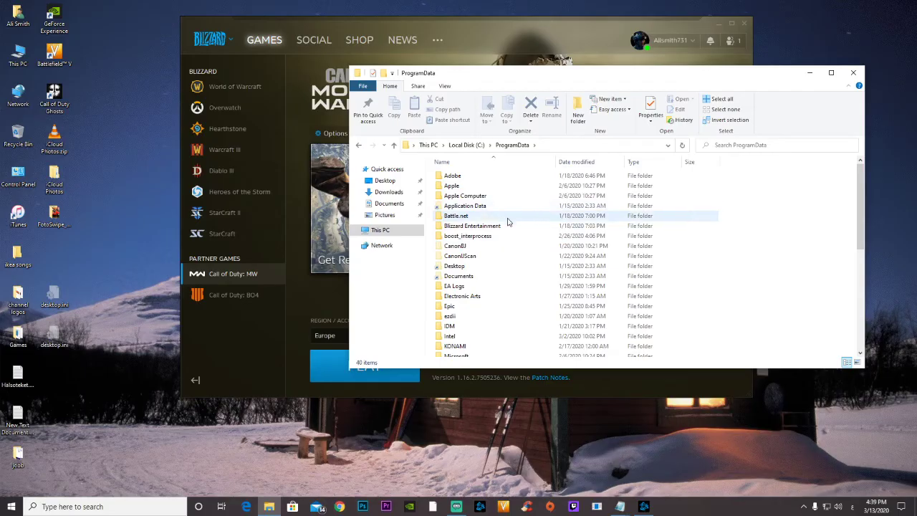
left_click(464, 229)
double_click(459, 216)
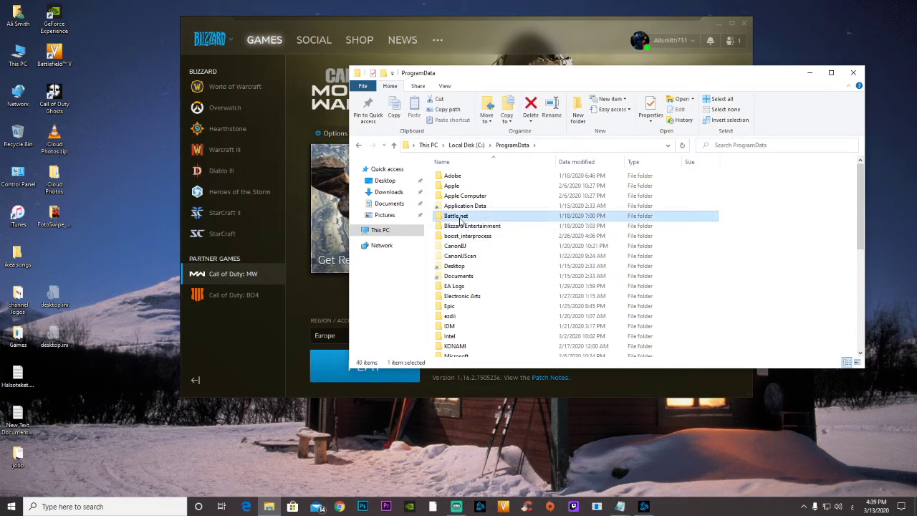
left_click(453, 179)
double_click(453, 179)
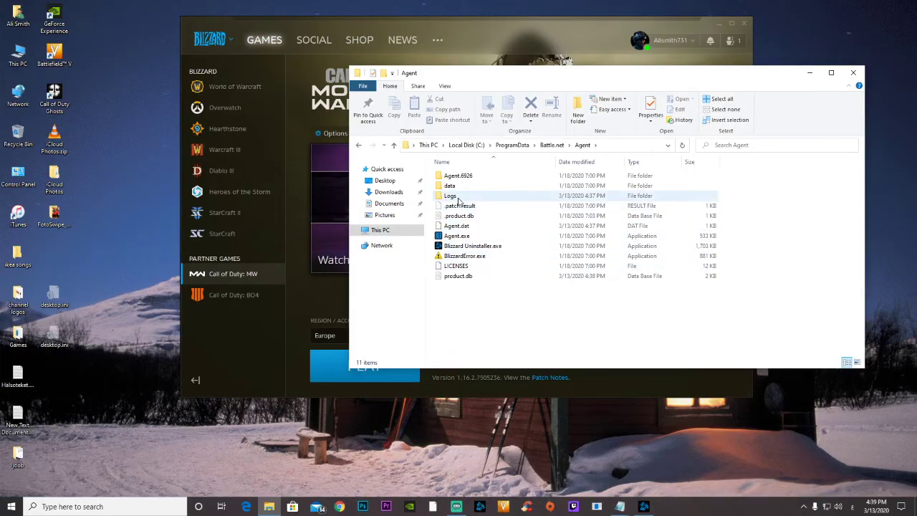
- Open Agent's data\cache folder and select both subfolders, 7a and cb
mouse_move(450, 196)
left_click_drag(478, 328, 466, 233)
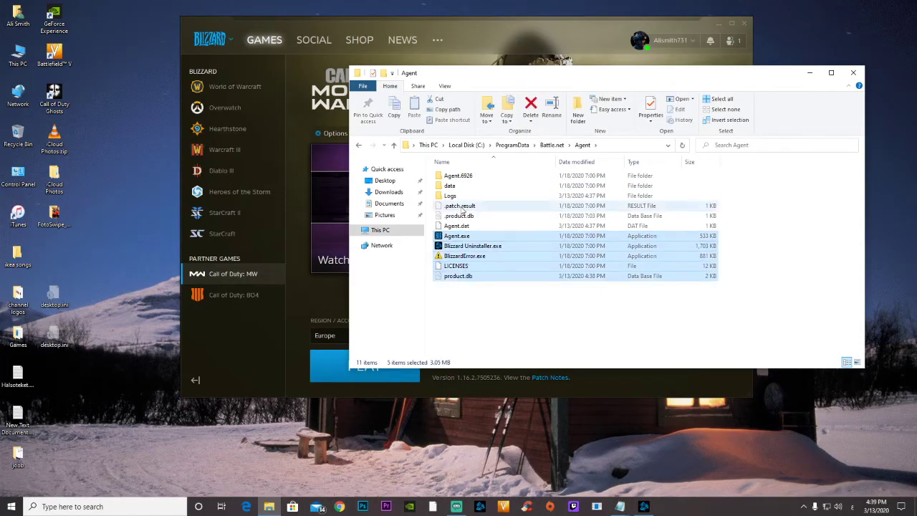
double_click(466, 184)
double_click(451, 179)
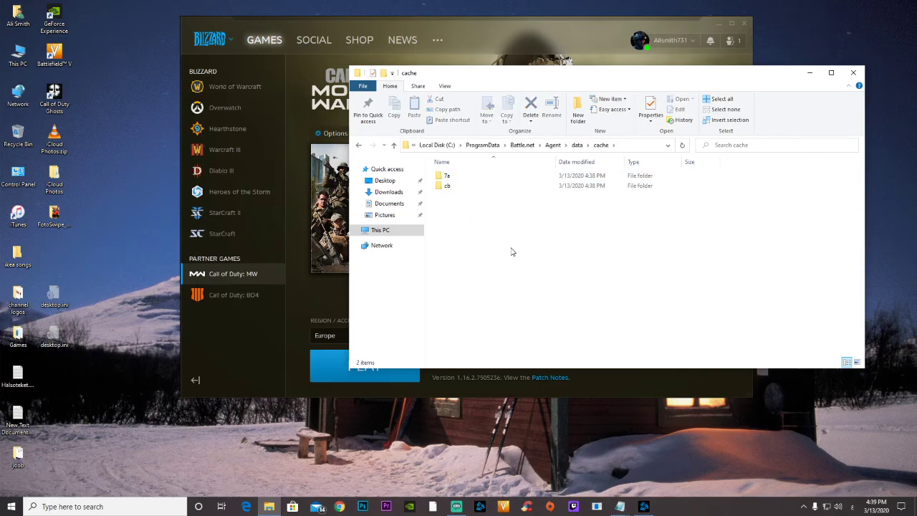
key("ctrl+a")
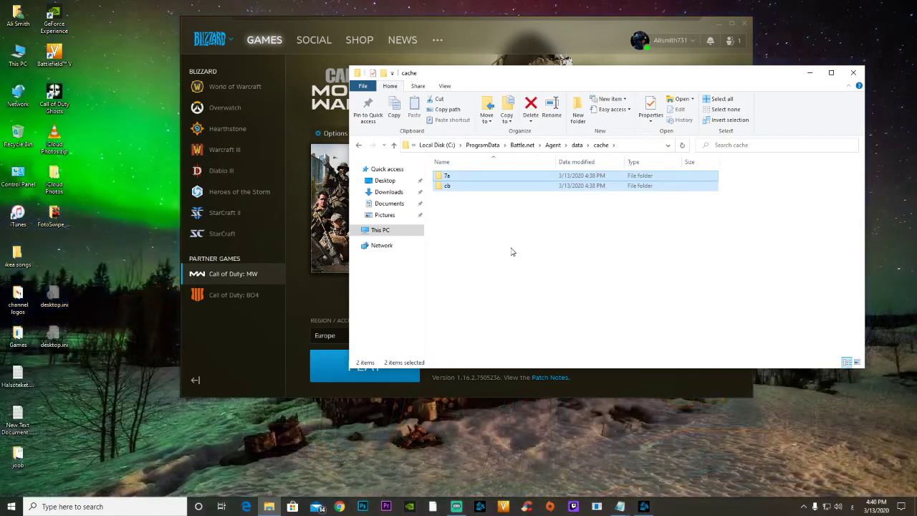
- Close the cache folder window to reveal the Call of Duty: Modern Warfare page
left_click(854, 73)
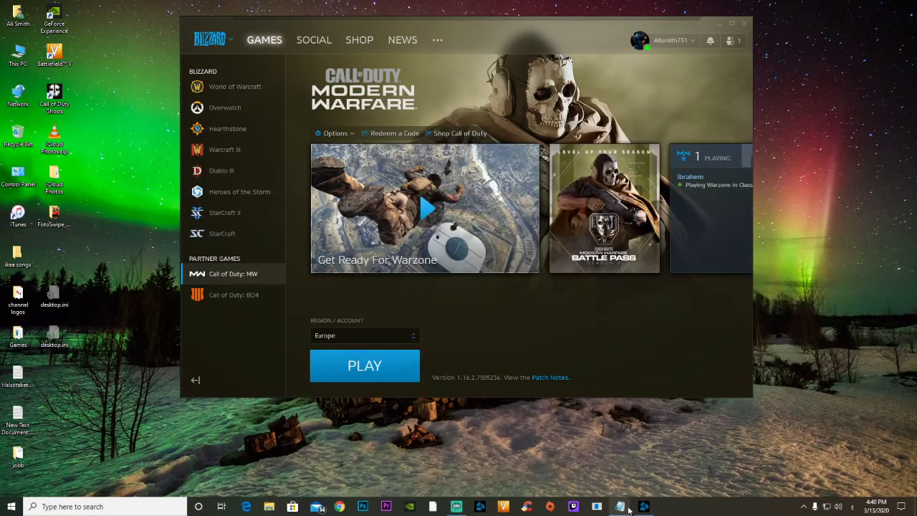